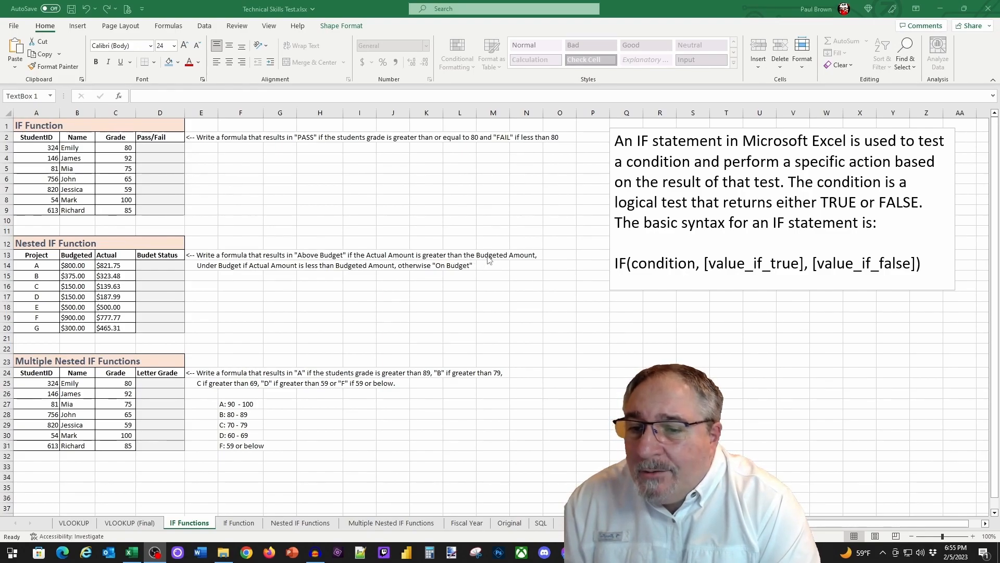
Compare the Budgeted and Actual amounts of projects A, B and E with their status cells in the Nested IF Function table
click(108, 266)
click(109, 267)
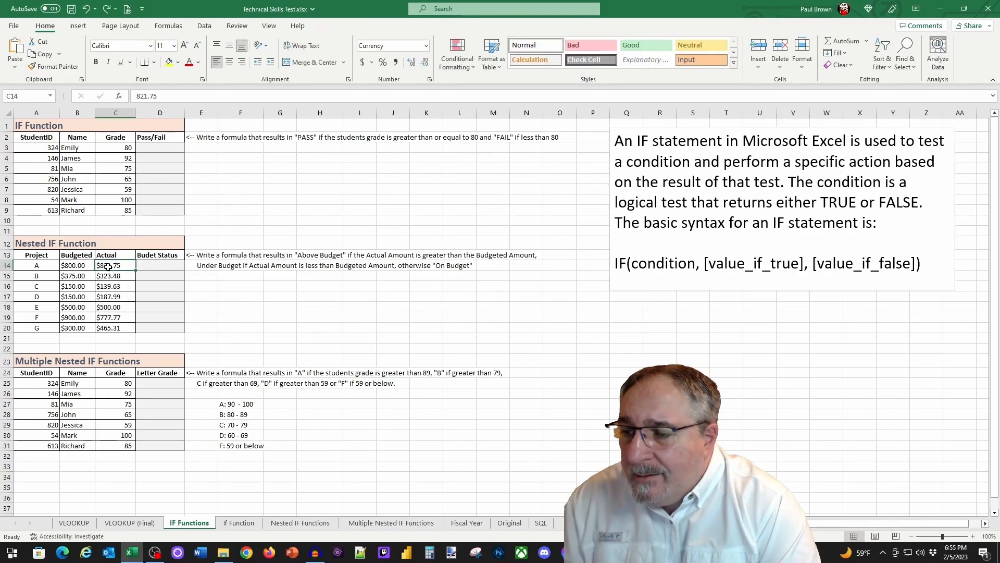
click(79, 267)
click(151, 267)
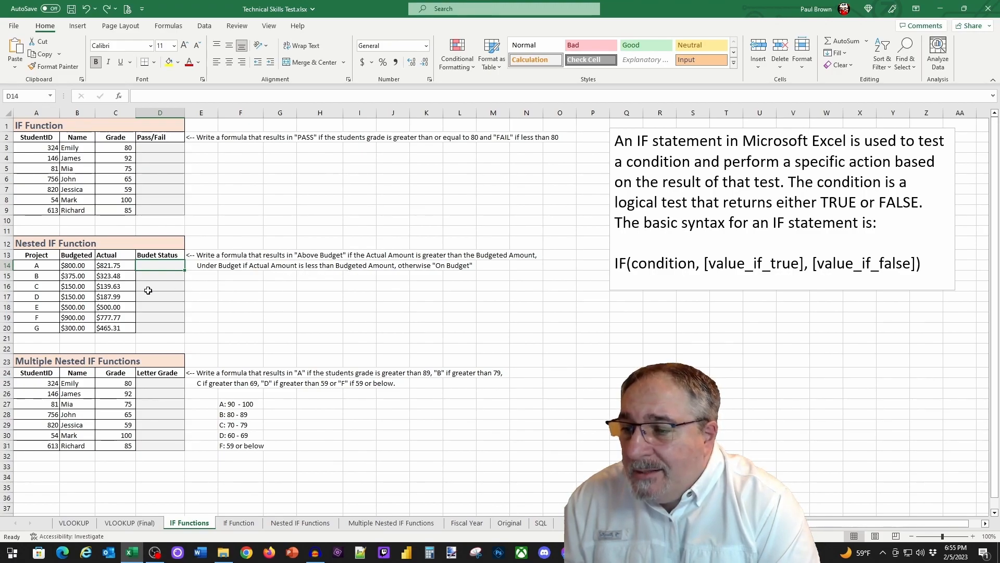
click(107, 277)
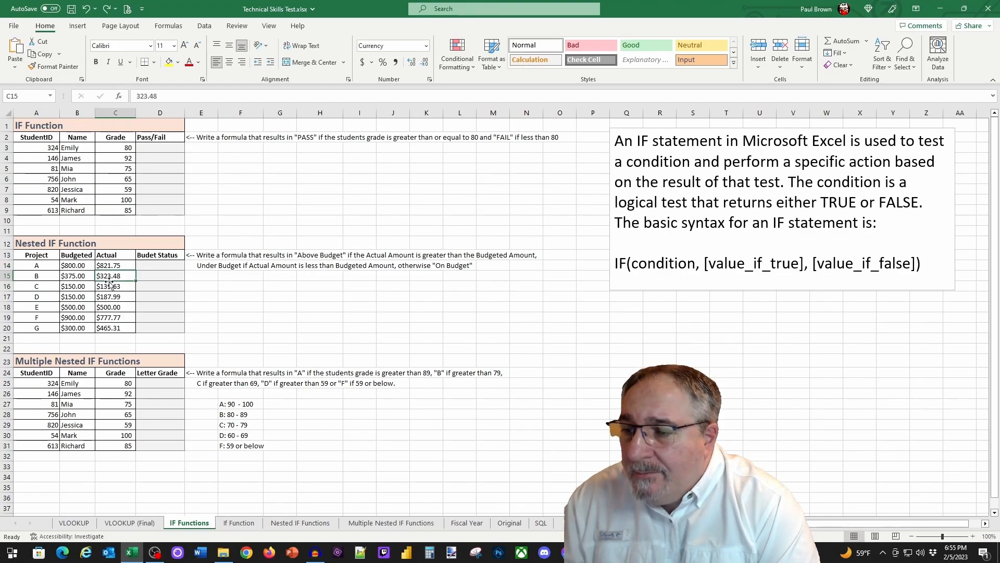
click(74, 277)
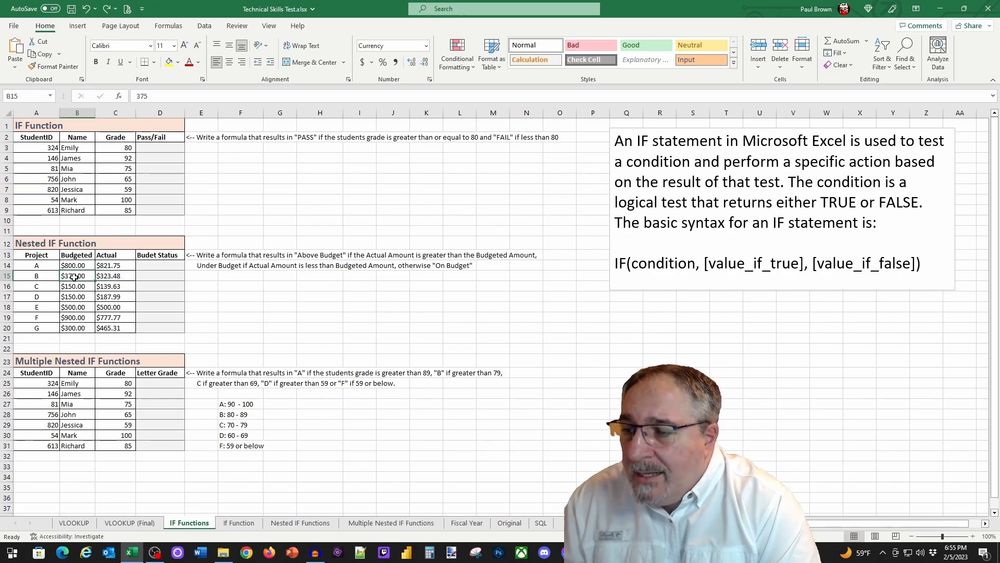
click(111, 277)
click(172, 277)
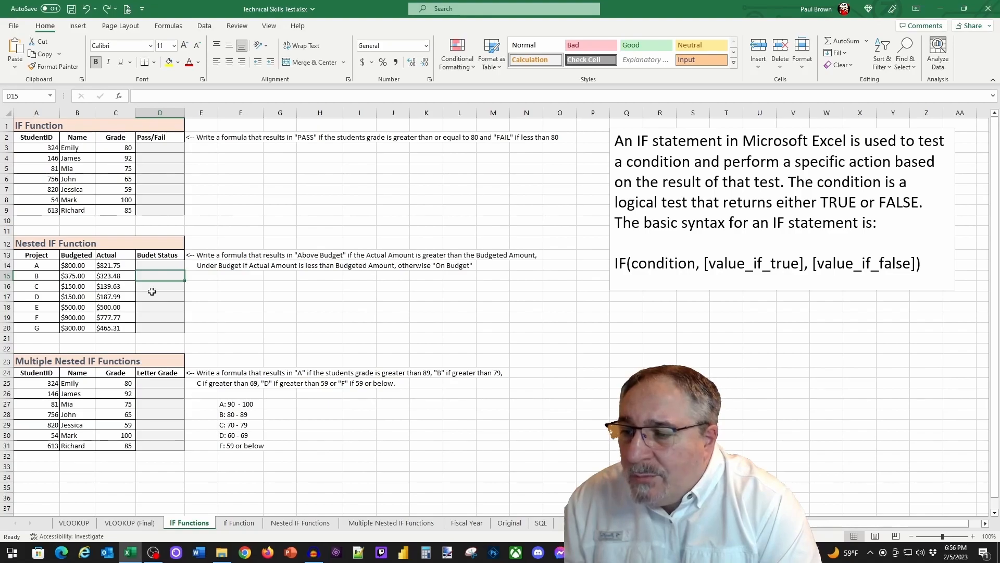
click(79, 310)
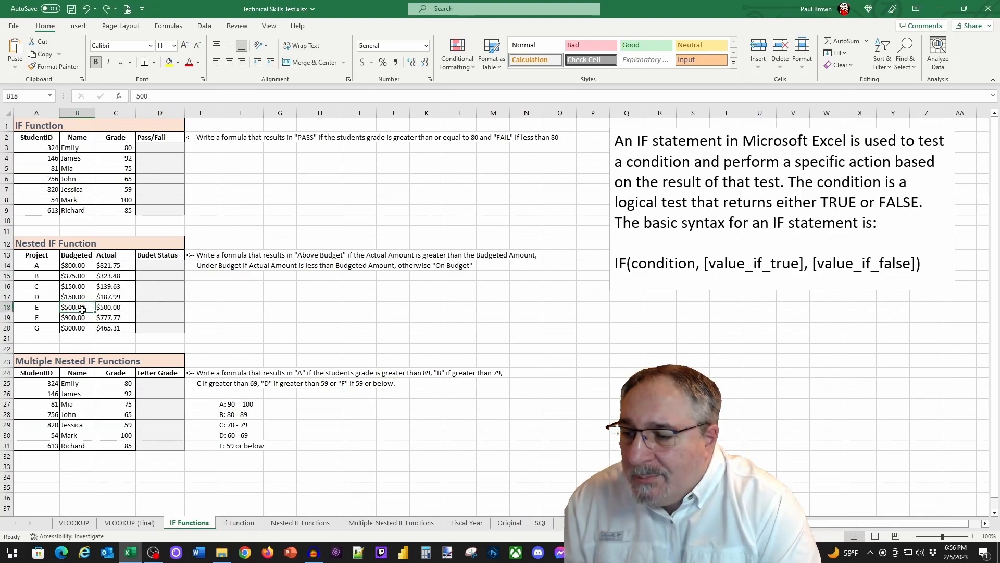
click(159, 307)
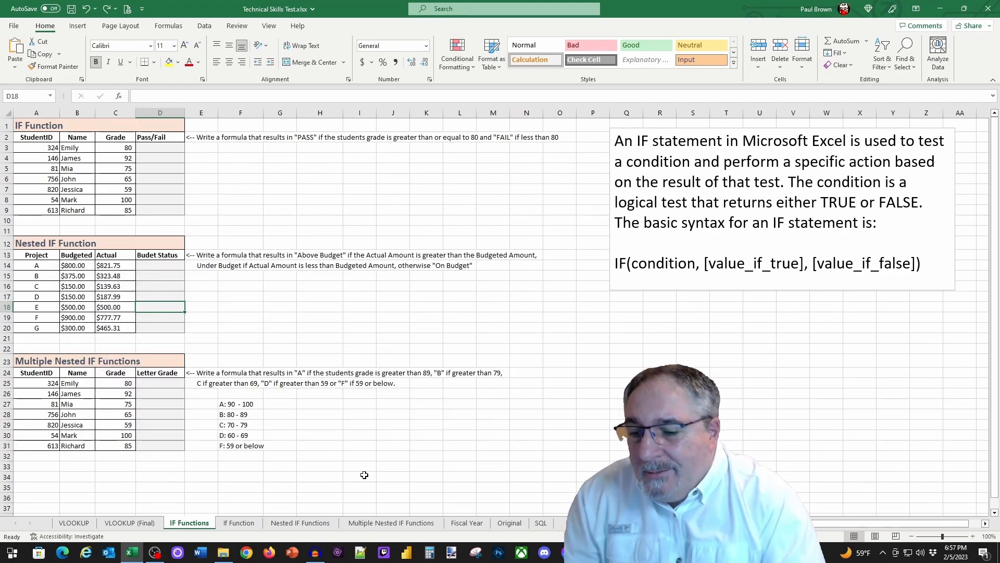
On the If Function sheet, search for the IF function and insert it into the first Pass/Fail cell, D3
click(235, 524)
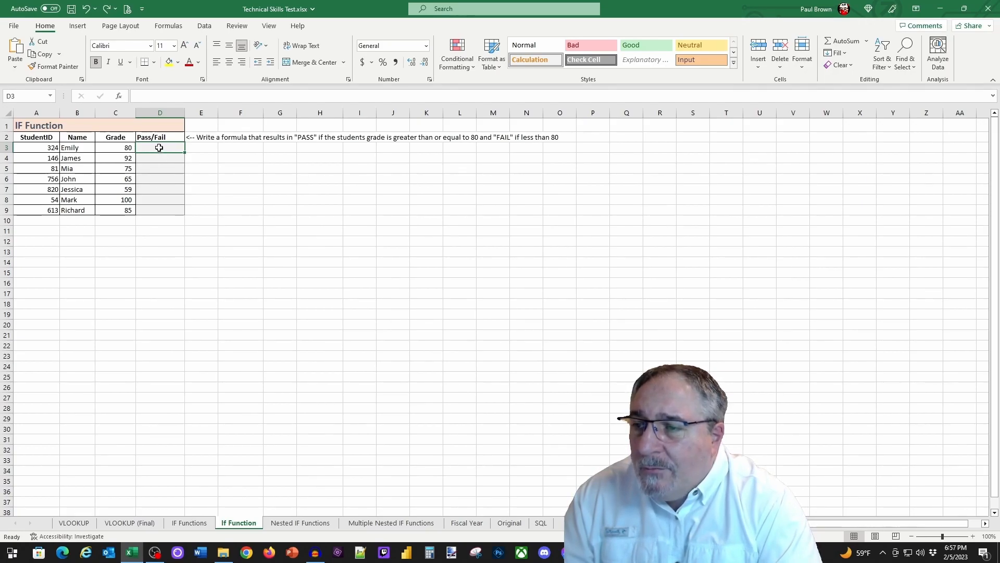
click(118, 96)
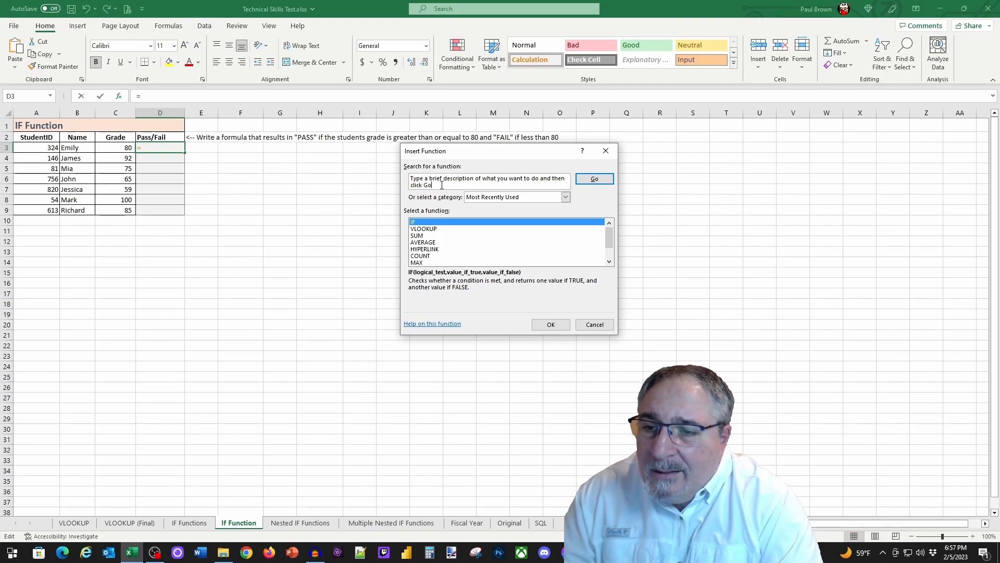
text(UD)
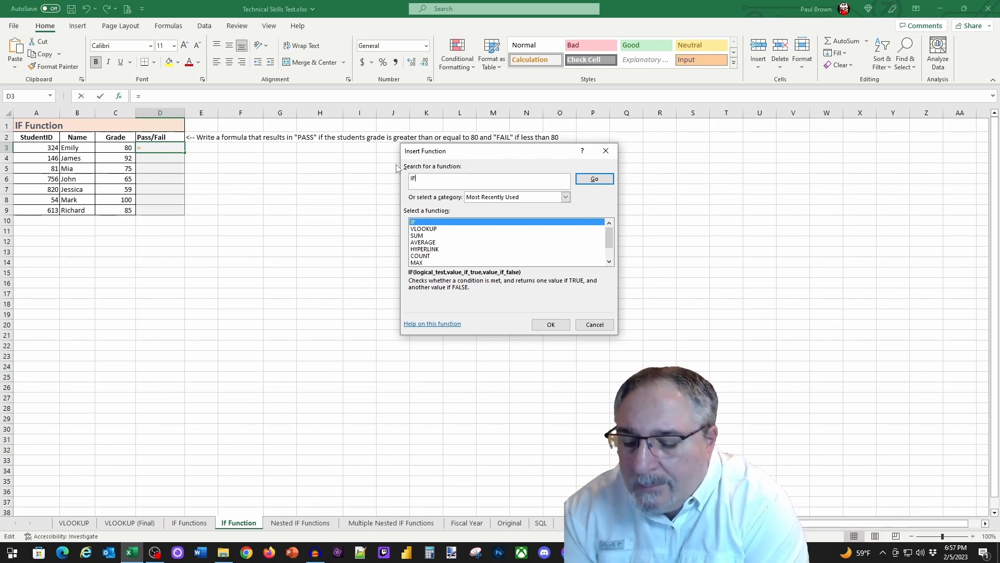
key(Return)
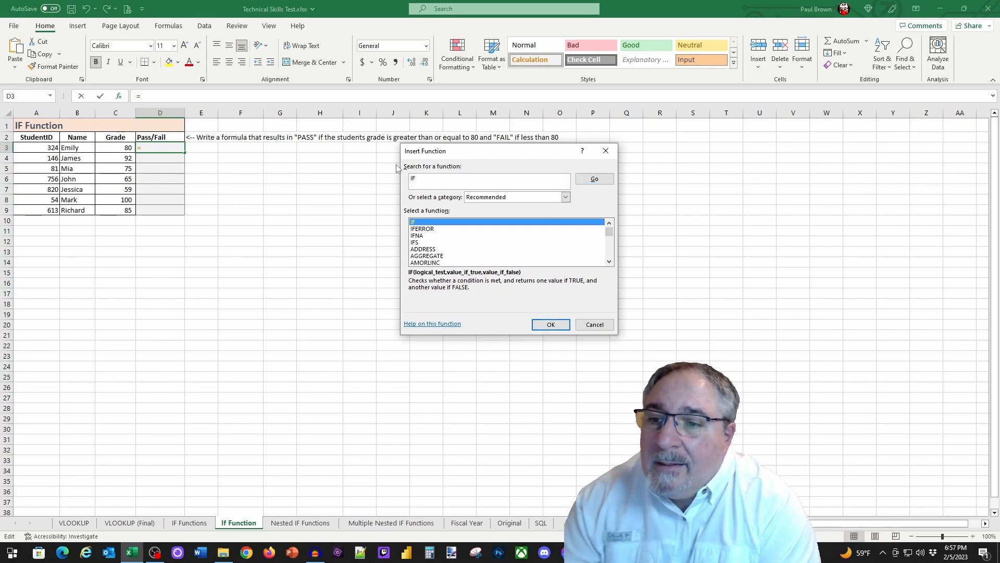
double_click(415, 224)
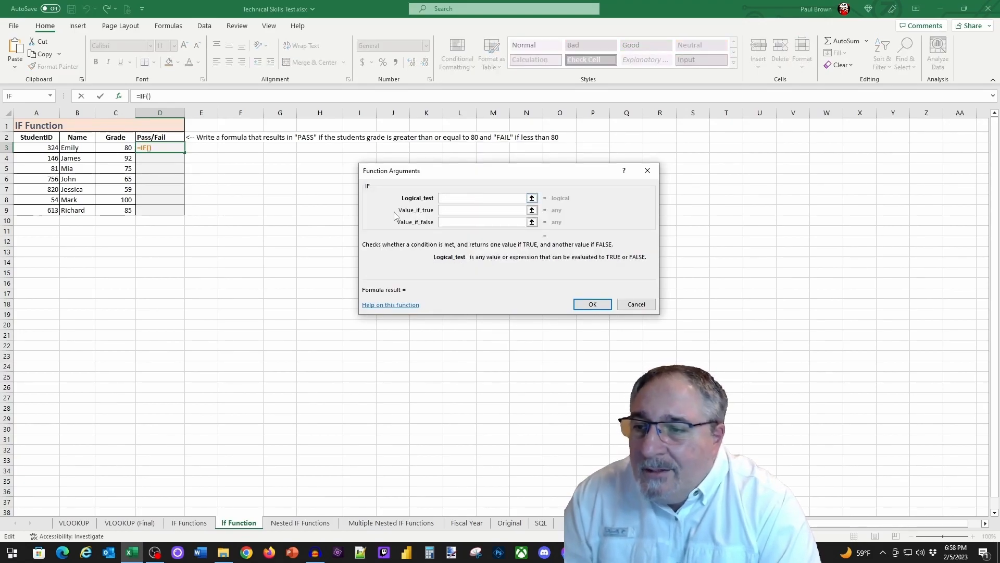
Set the IF function's logical test to C3>=80
click(117, 150)
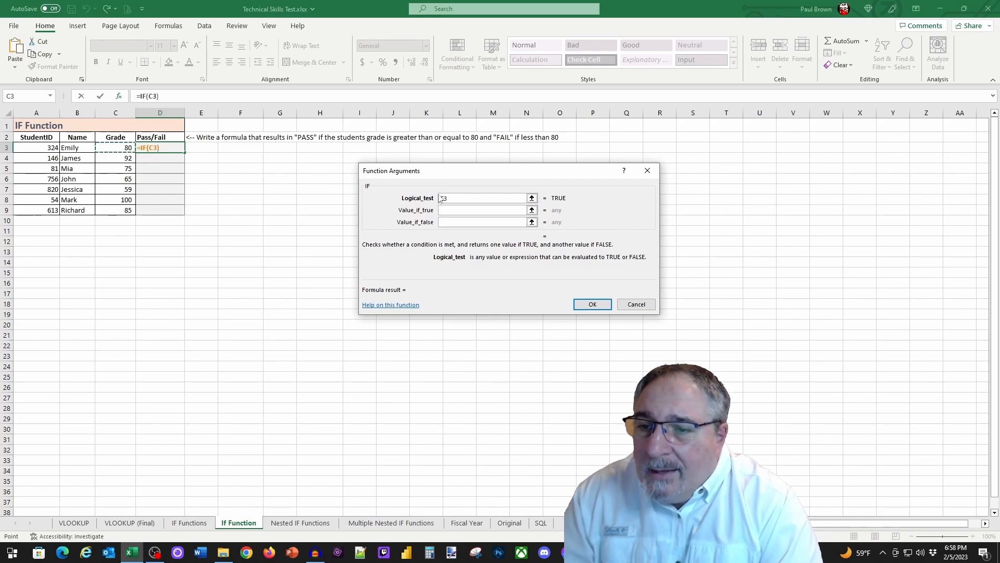
text(>)
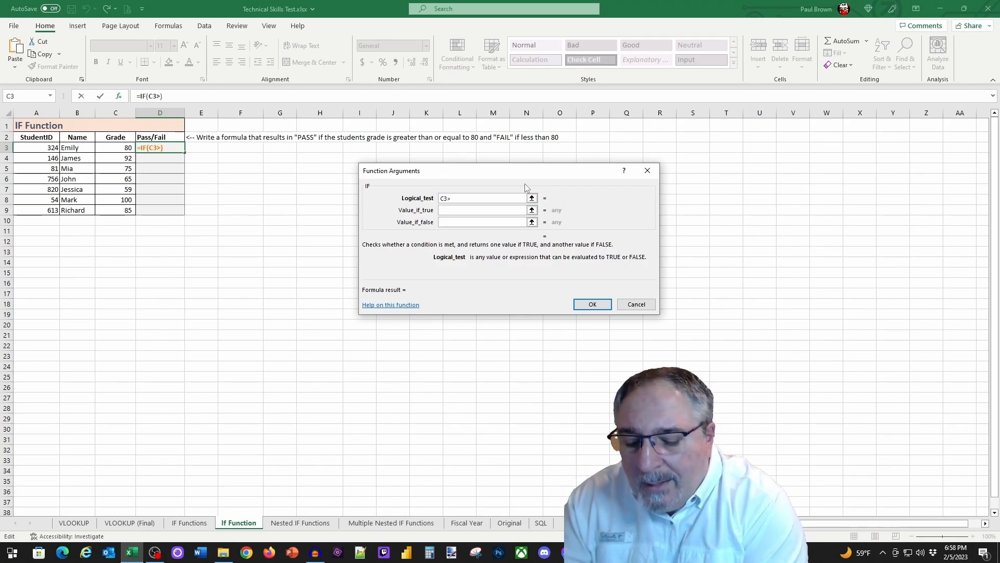
text(=80)
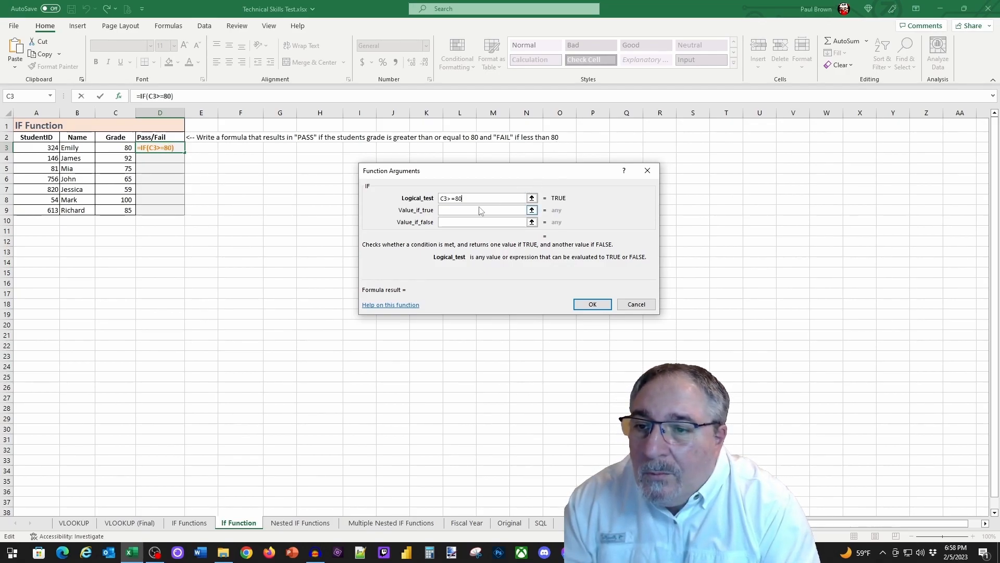
Return "Pass" when the test is true and "Fail" when false, and copy the finished formula down through D9
click(463, 209)
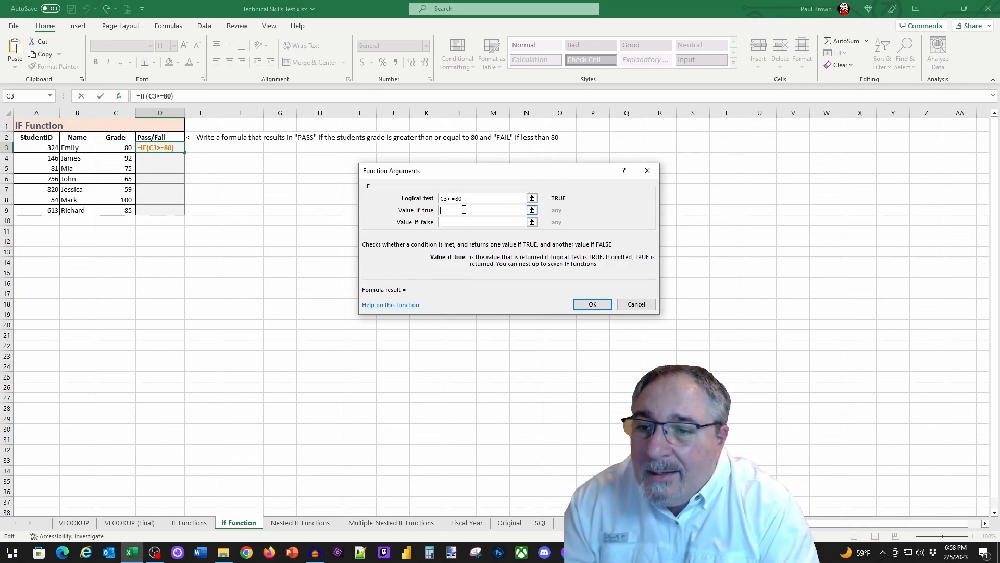
text(Pa)
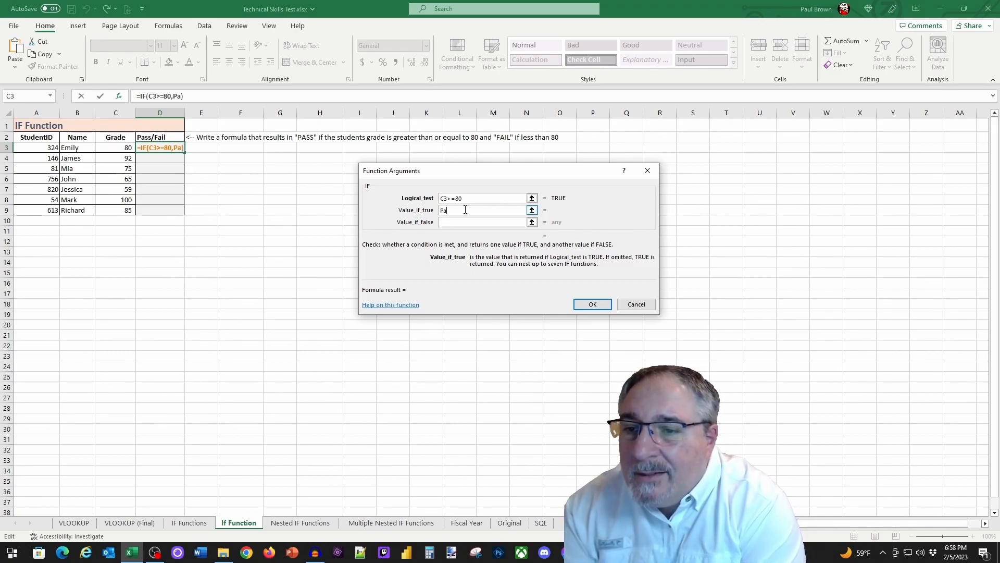
text(ss)
key(Tab)
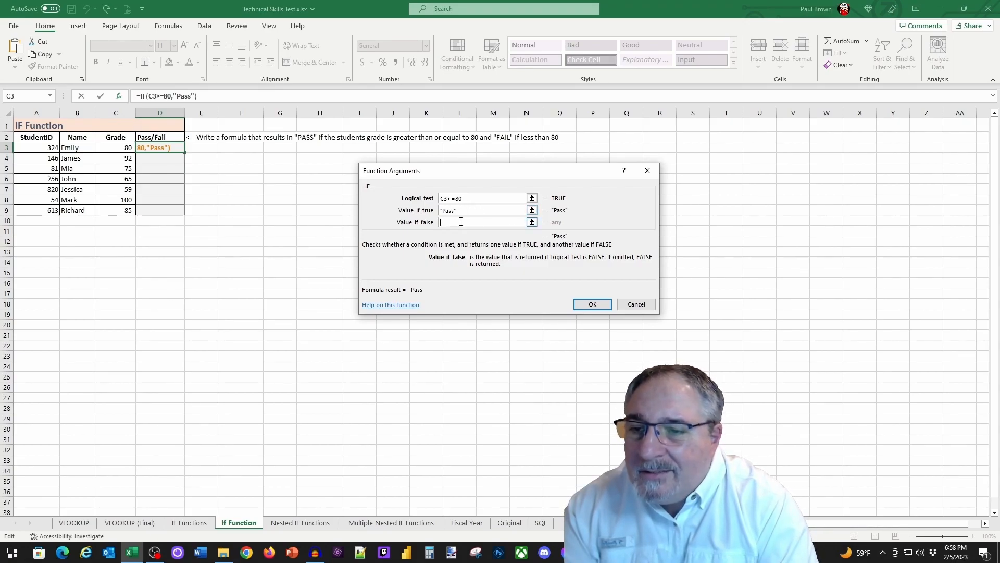
text(Fail)
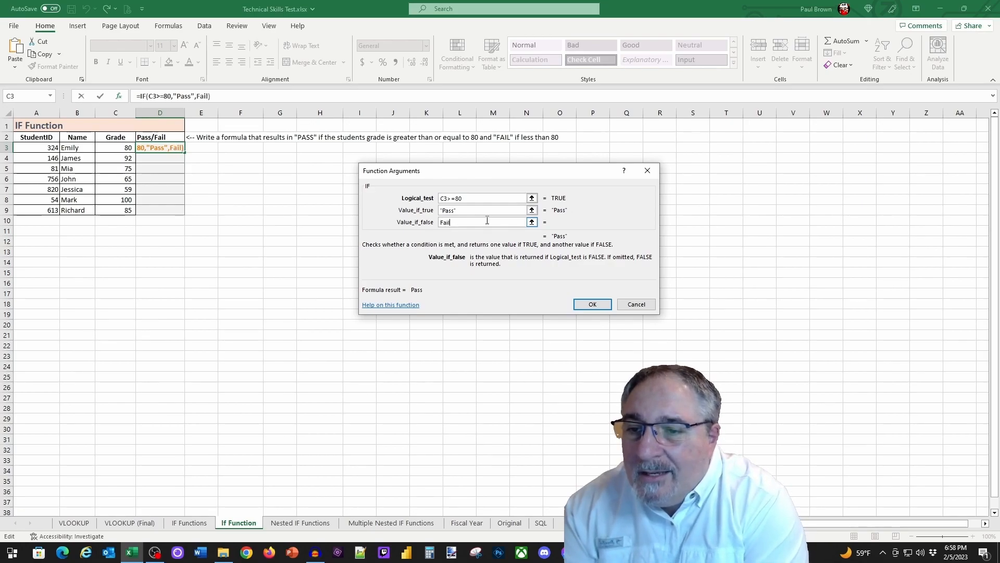
key(Return)
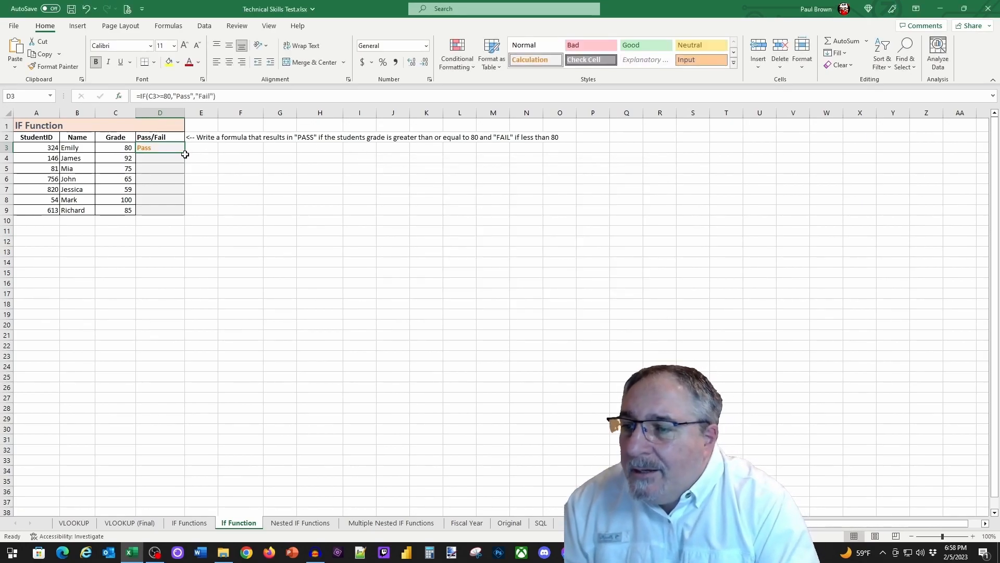
drag(185, 154, 185, 212)
click(264, 209)
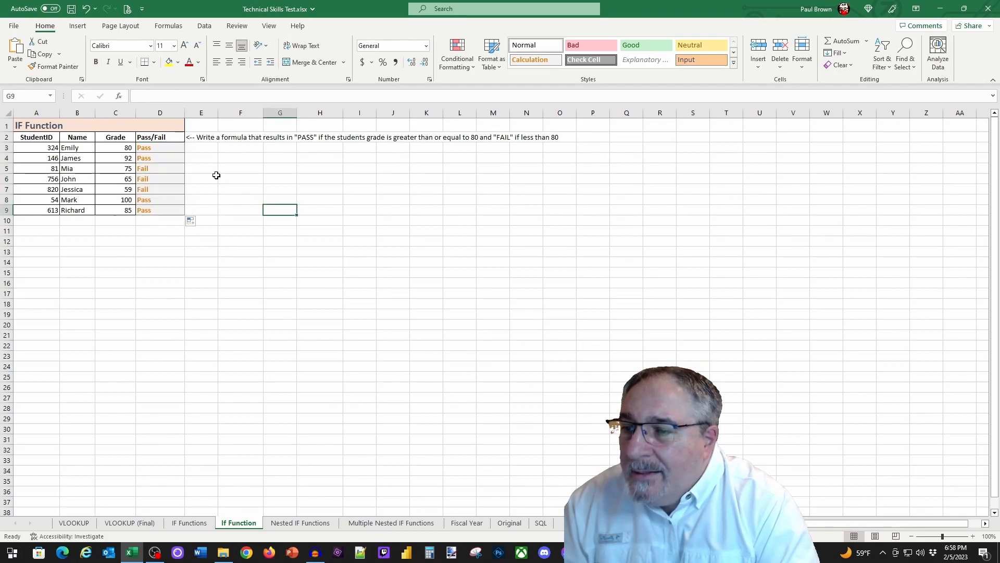
Check the Pass/Fail results against the students' grades in rows 3 to 9
click(126, 147)
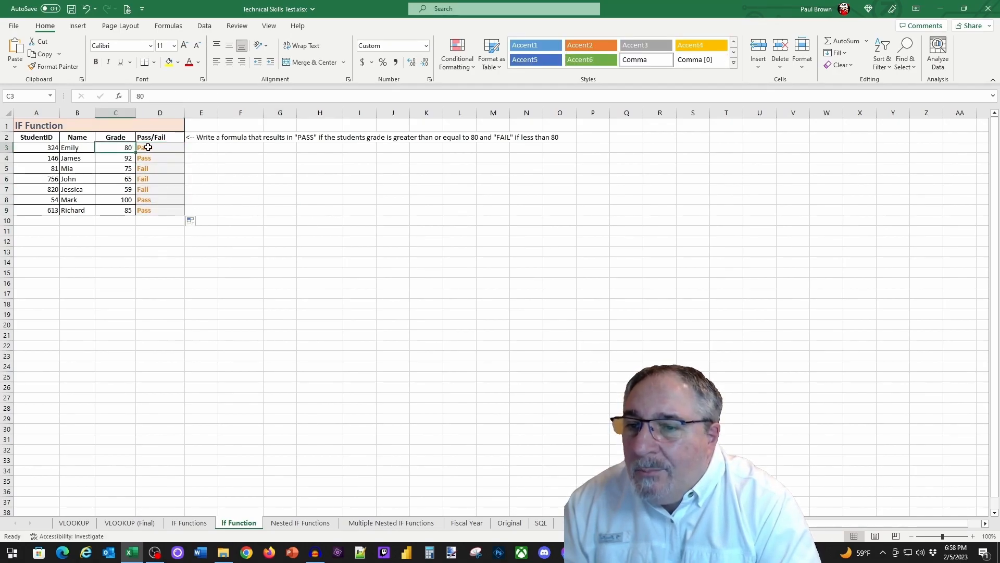
click(117, 160)
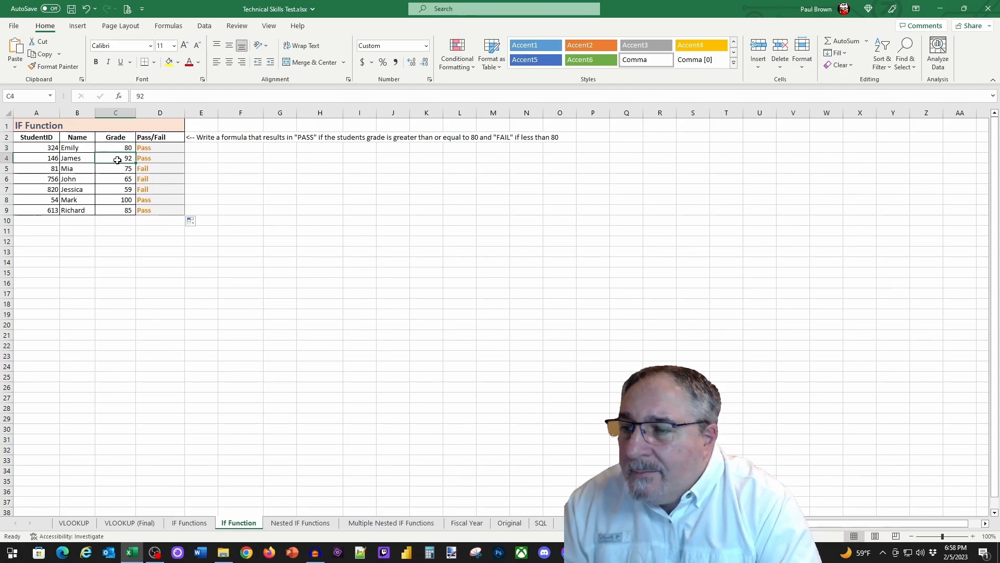
click(146, 169)
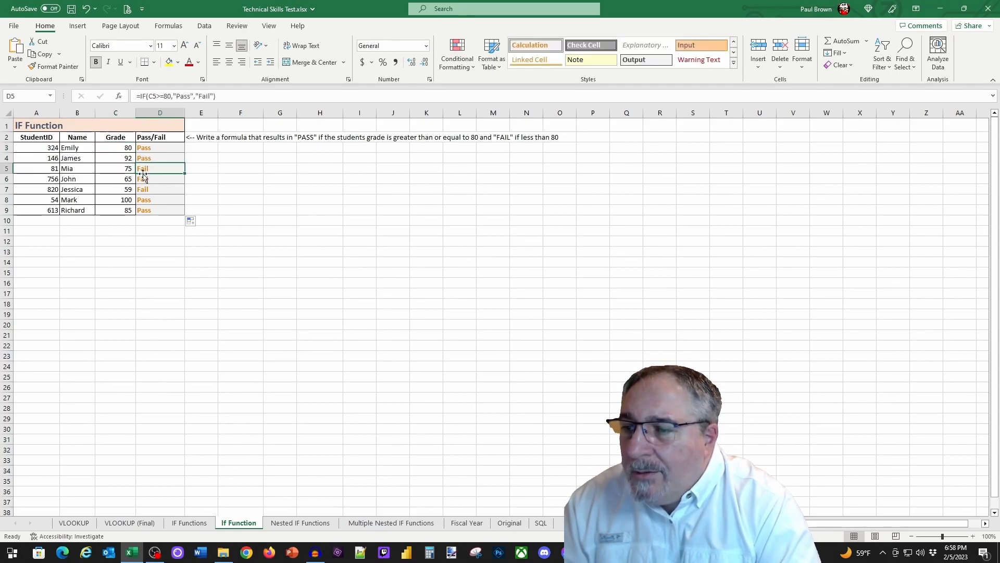
click(129, 189)
click(140, 189)
click(128, 200)
click(140, 201)
click(135, 210)
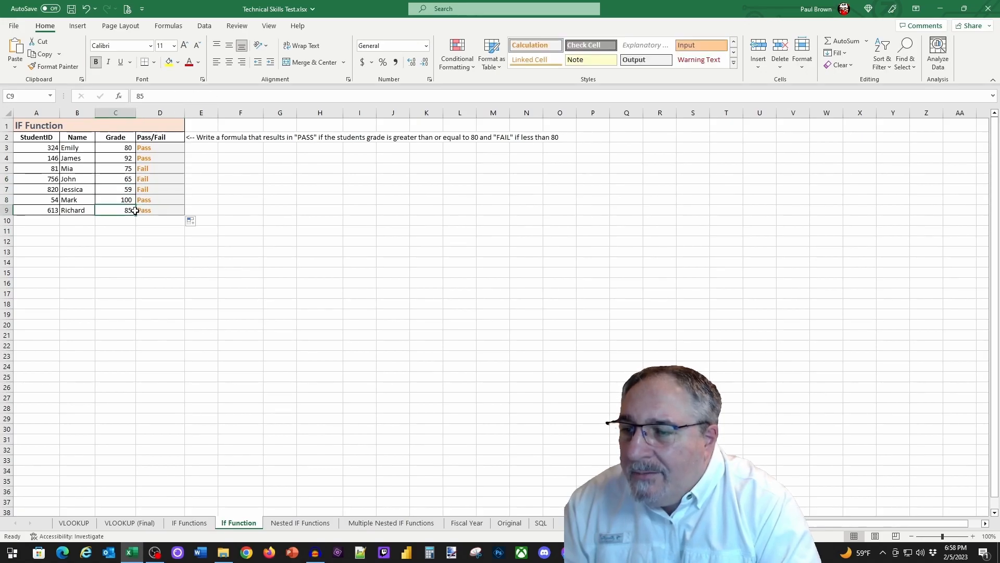
click(233, 209)
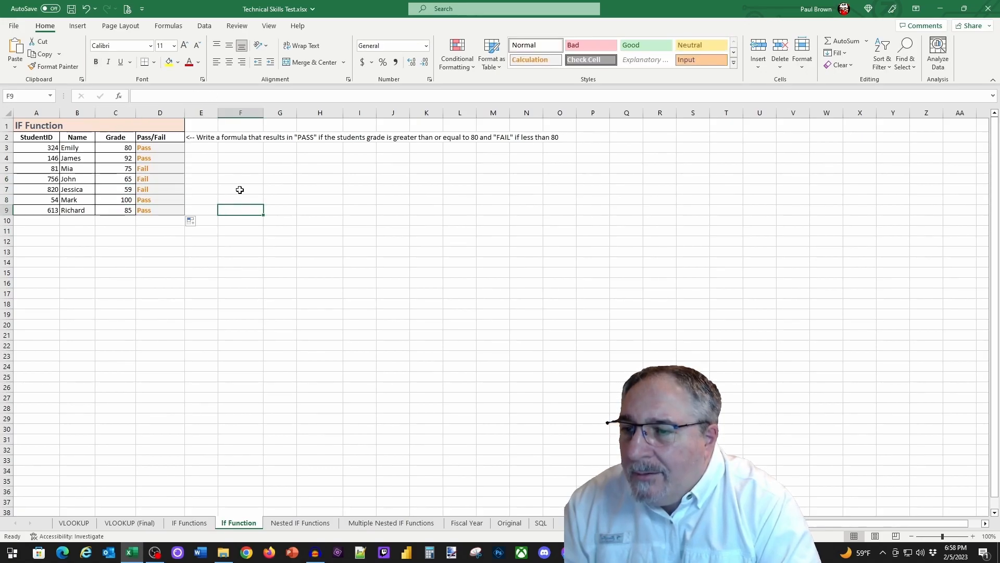
Examine the logical test and the true and false values in D3's IF formula, and leave the formula editing
click(162, 147)
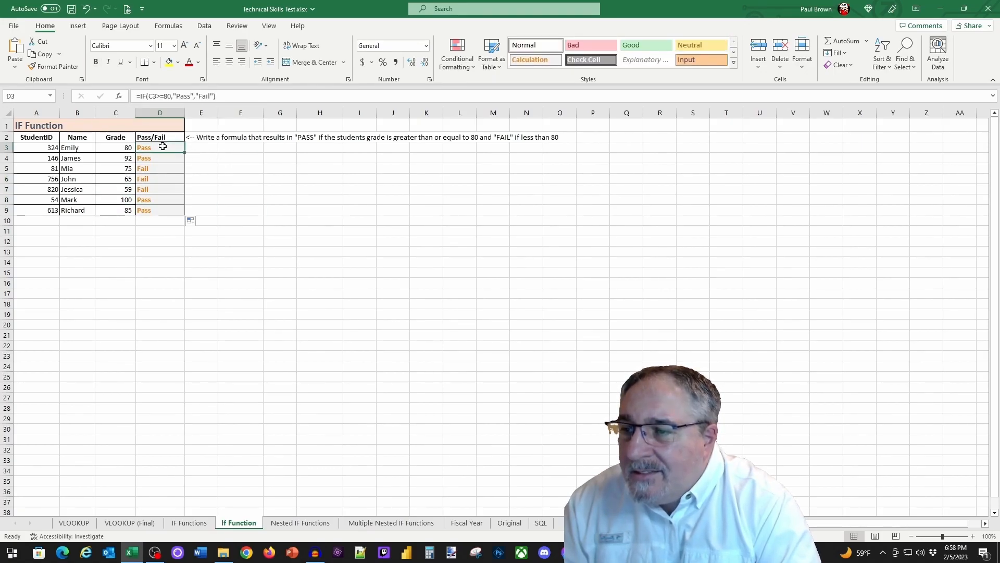
click(148, 97)
drag(172, 95, 212, 96)
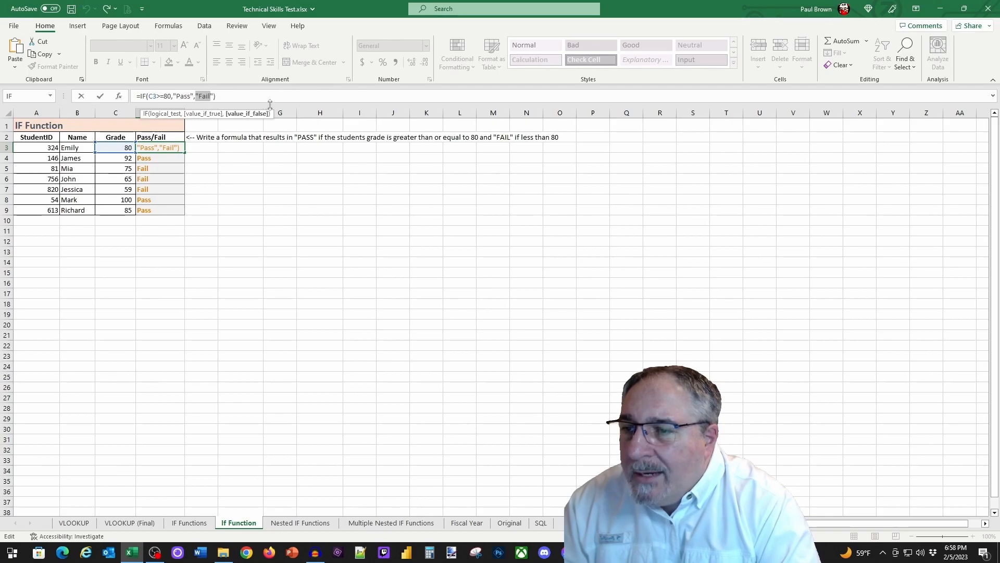
click(225, 188)
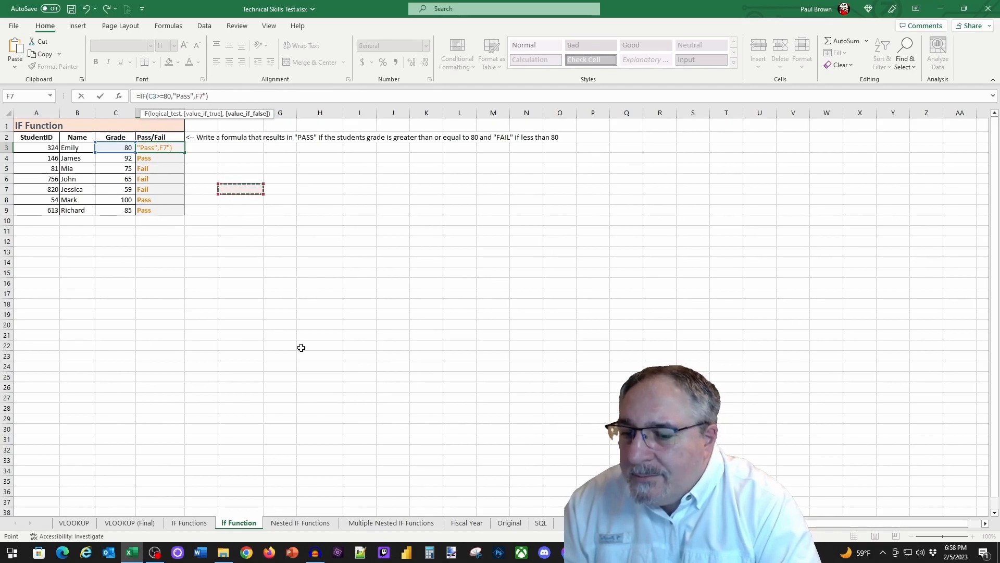
key(Return)
Open the Nested IF Functions sheet and compare the budgeted and actual amounts of projects B and E
click(300, 523)
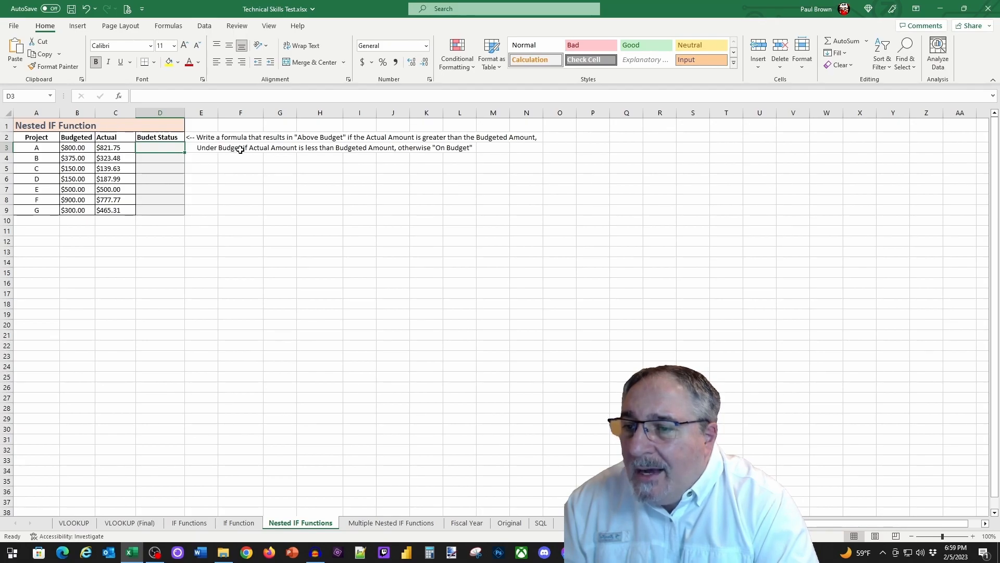
click(108, 159)
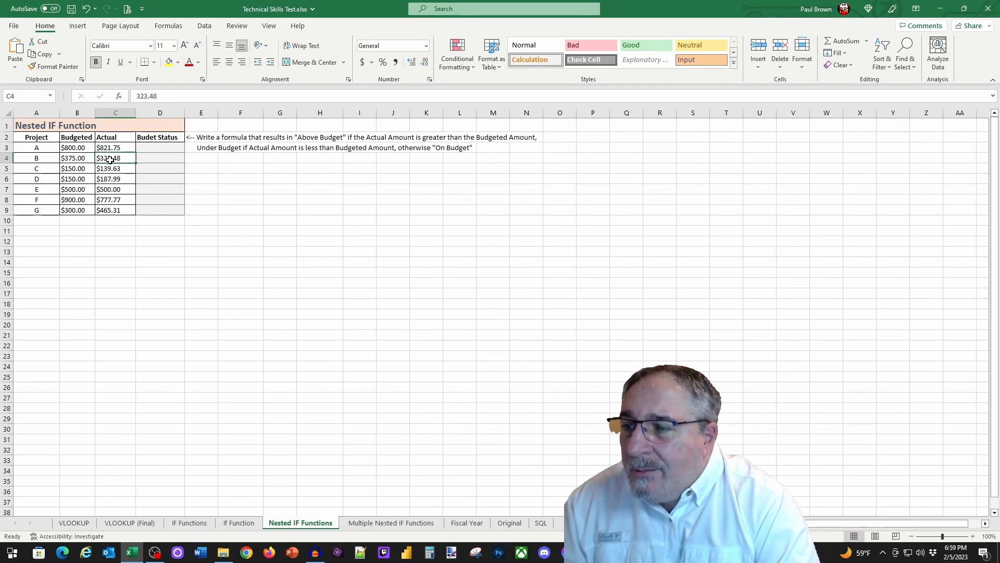
click(77, 160)
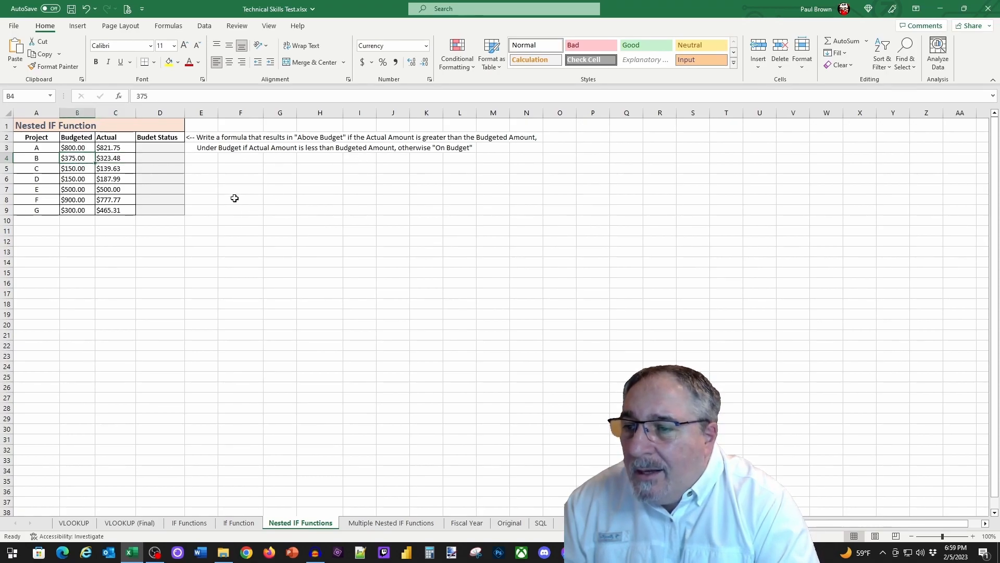
drag(78, 191, 125, 190)
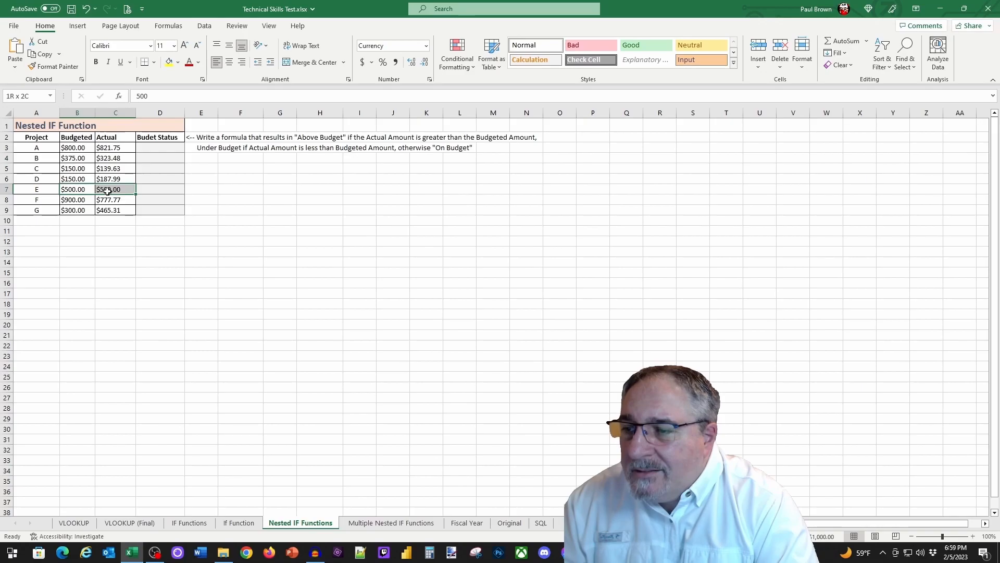
click(268, 220)
Begin an IF formula in D3 that returns "Above Budget" when C3>B3
click(159, 148)
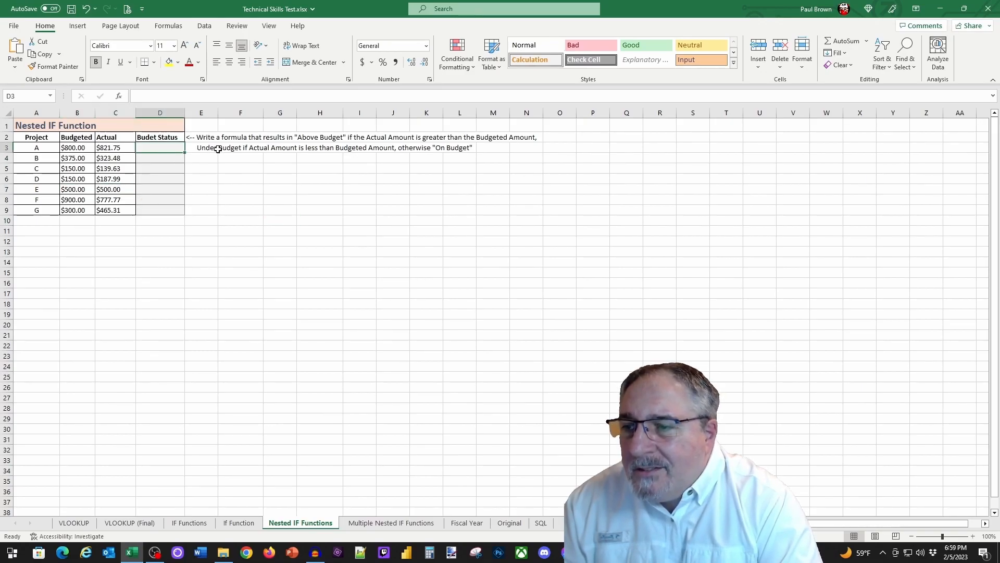
key(F2)
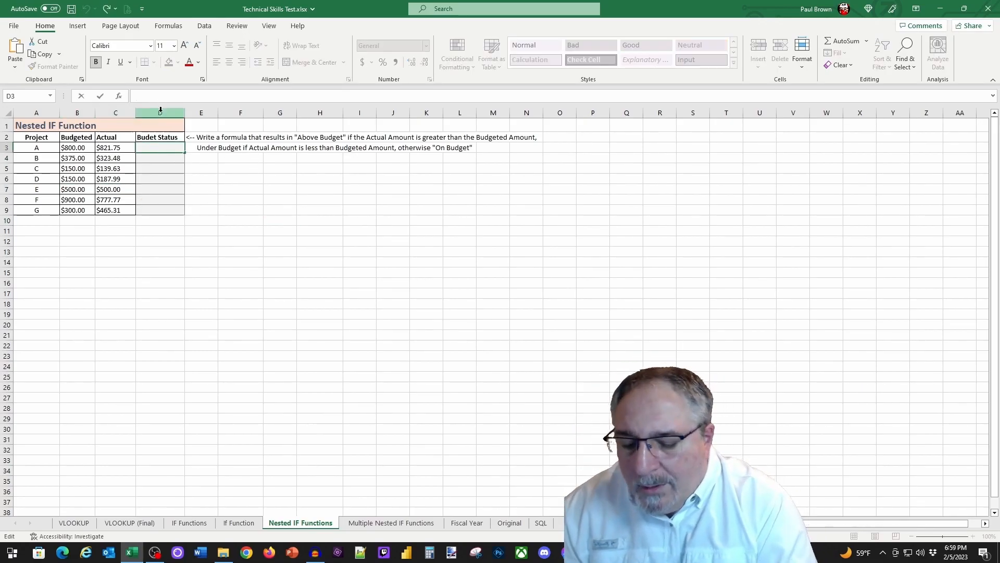
text(=I)
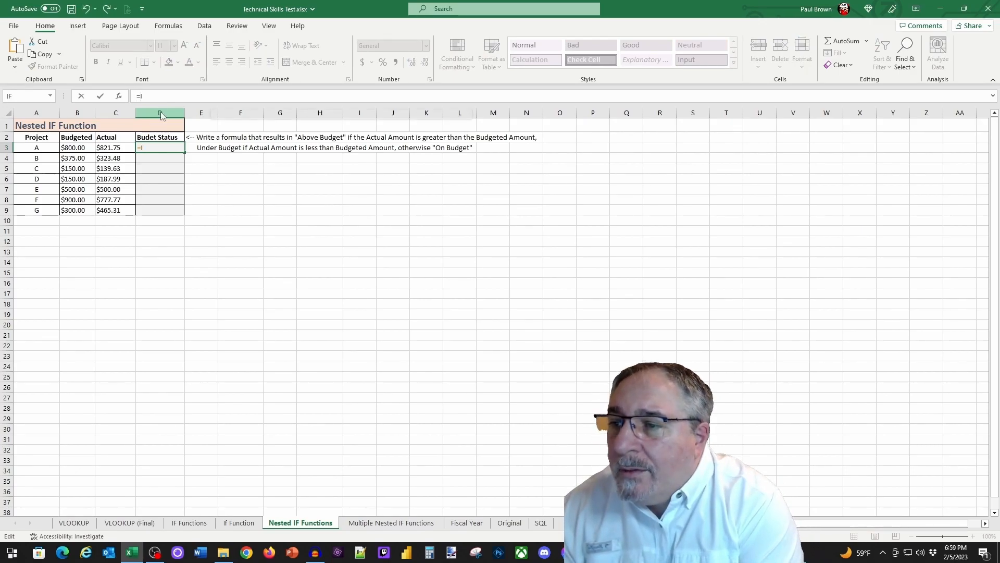
text(F()
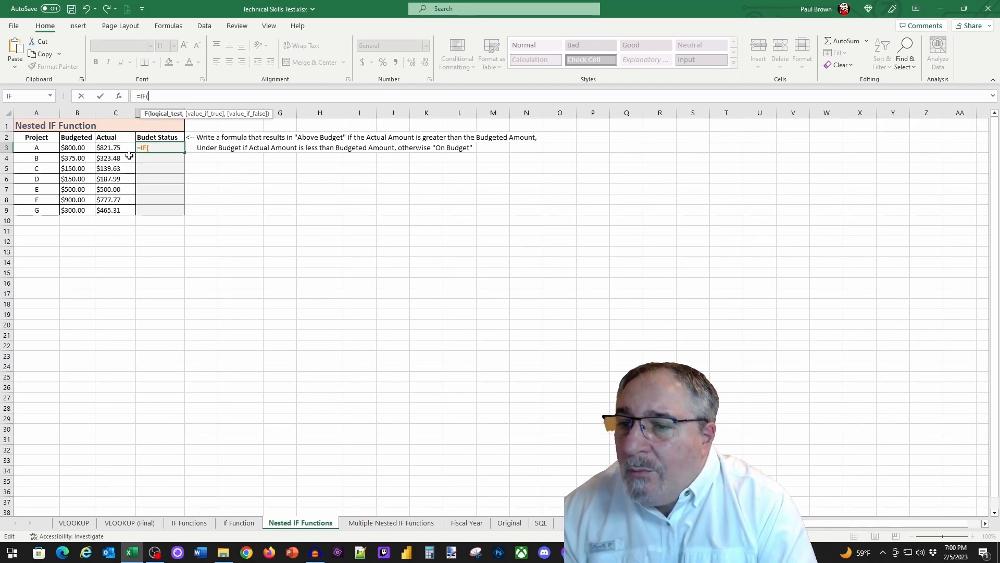
click(111, 147)
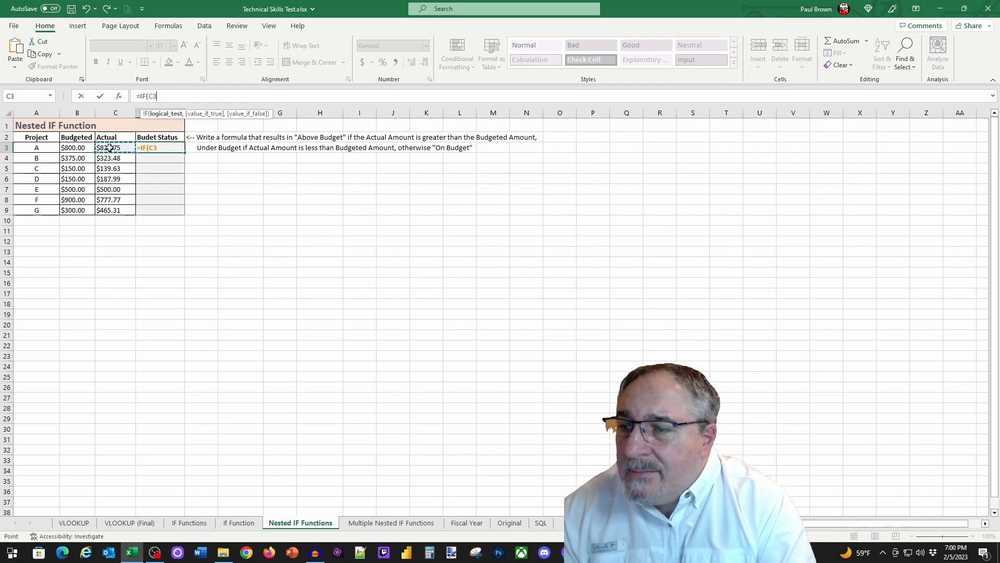
text(>)
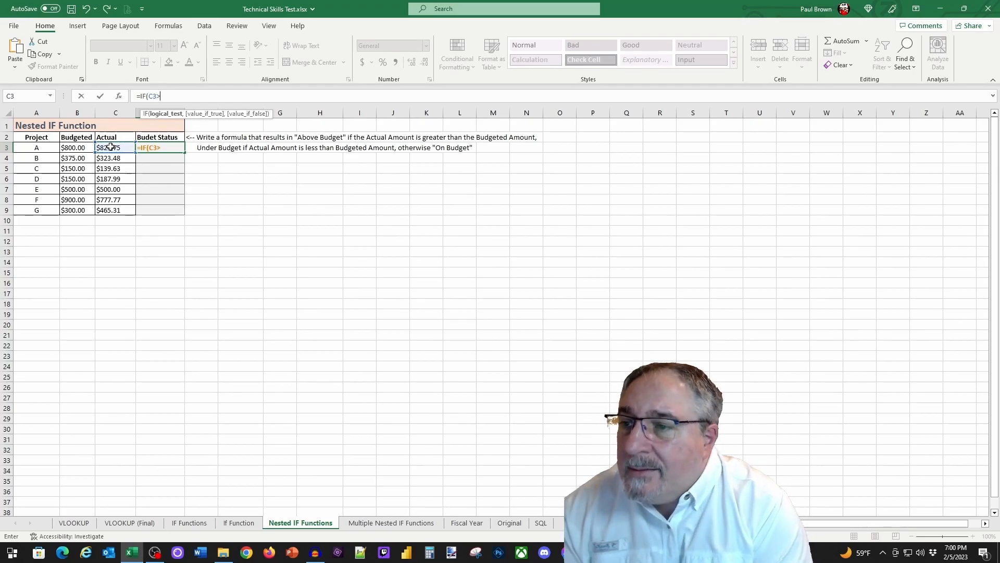
click(71, 147)
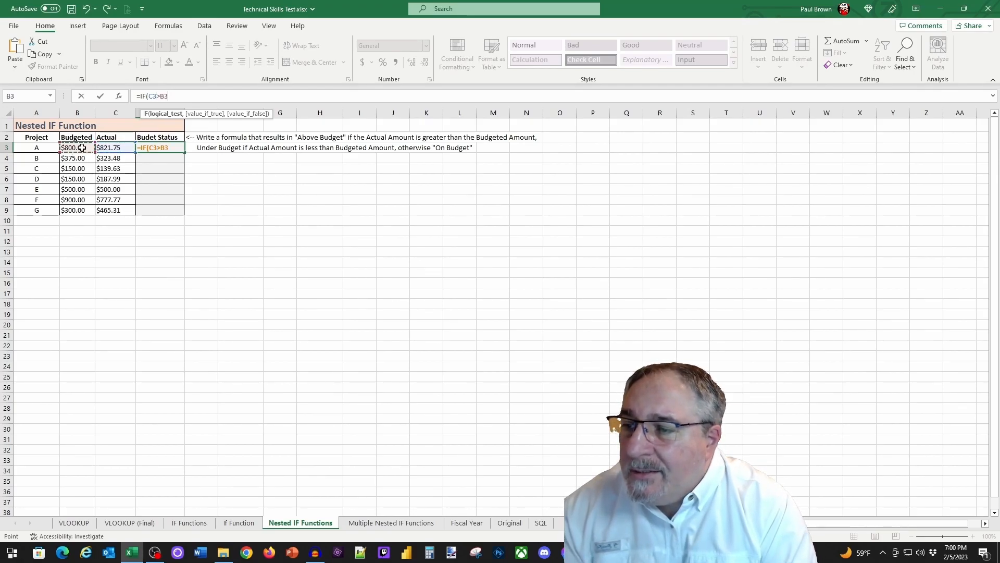
text(,)
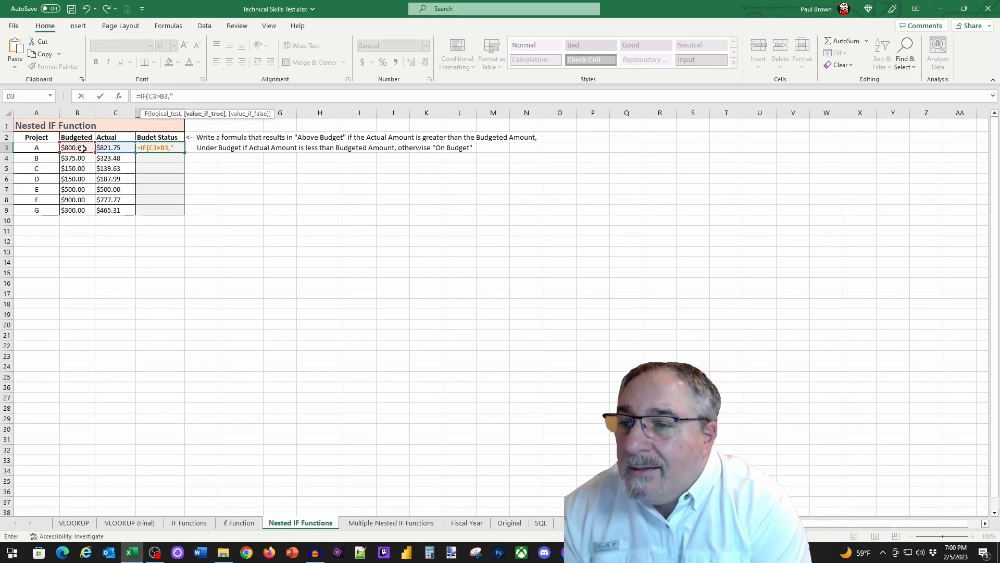
text("Above Budget")
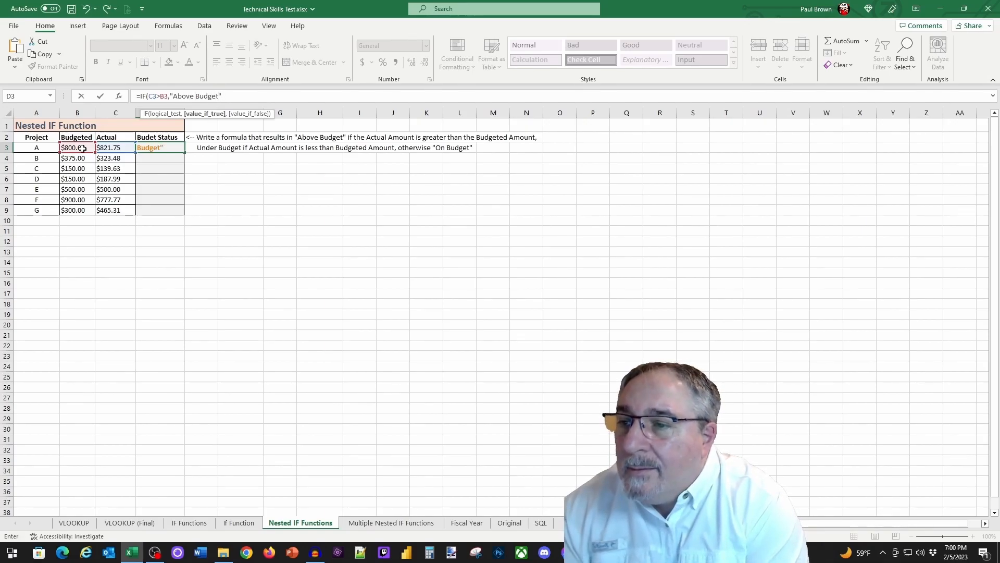
text(,)
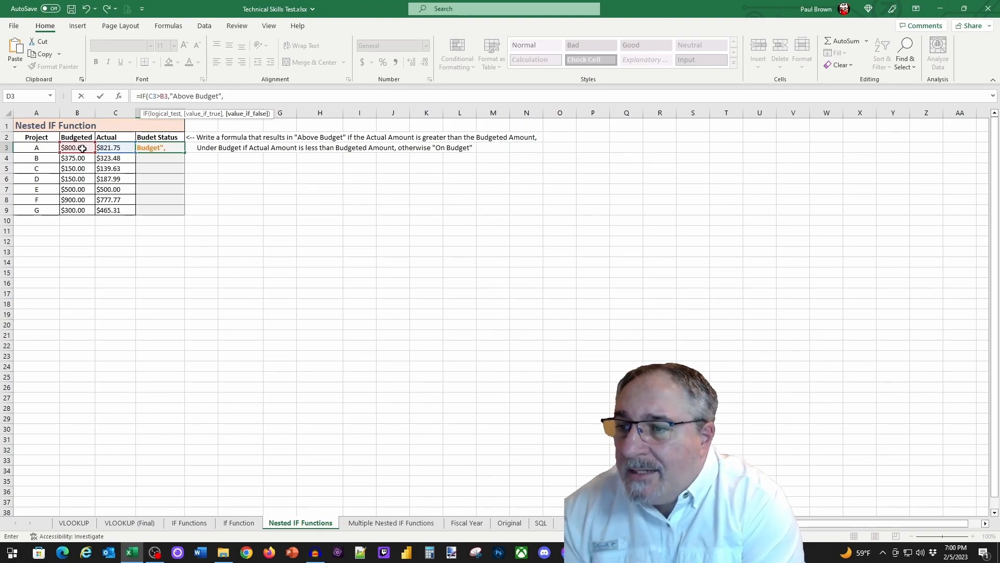
Nest a second IF as the value if false, with the logical test C3<B3
text(IF)
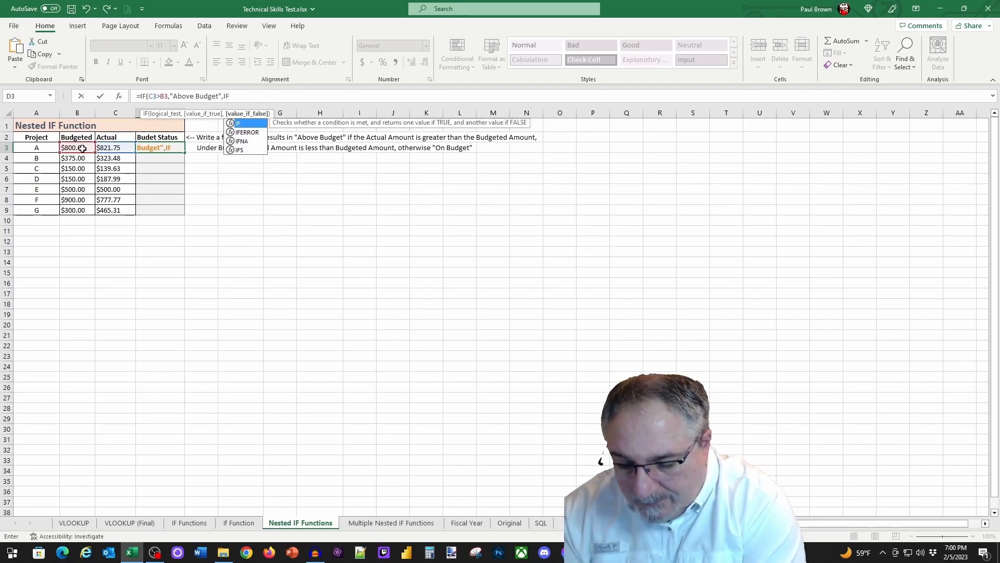
text(()
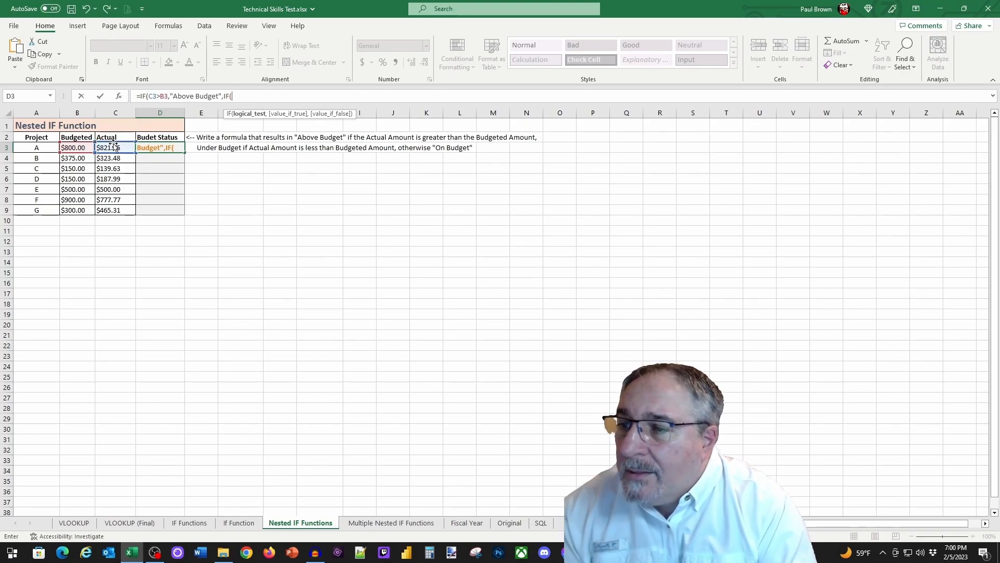
text(C)
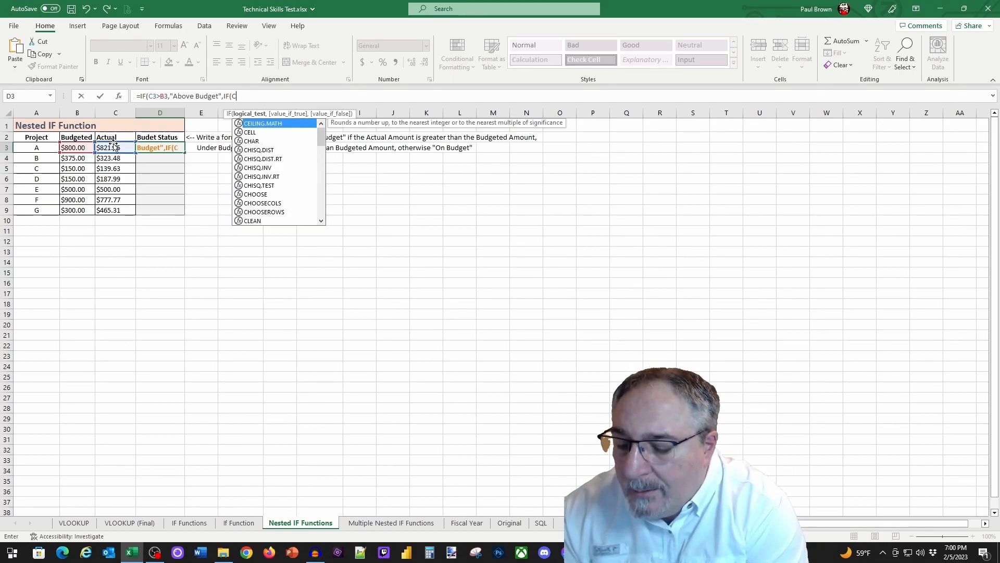
text(3)
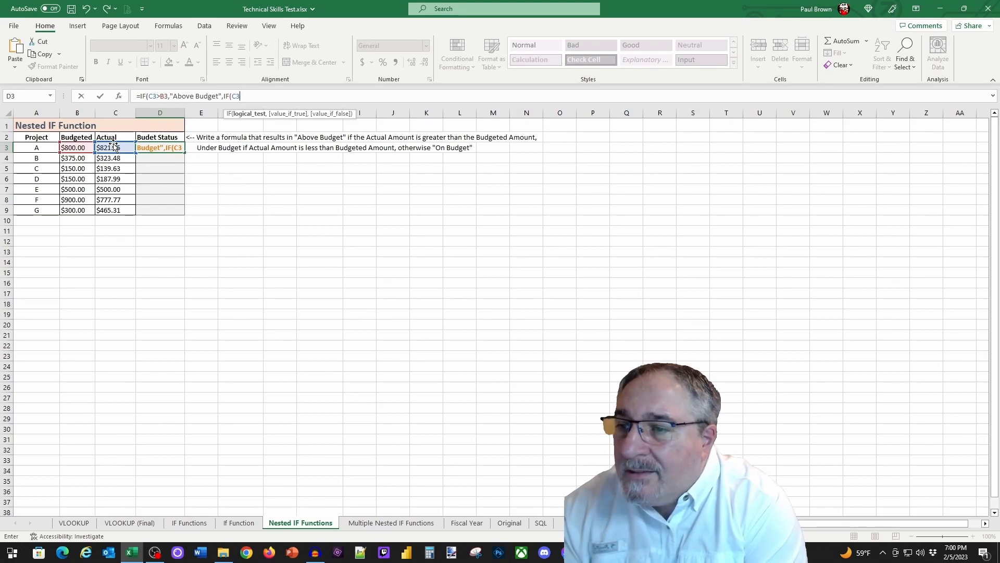
text(<)
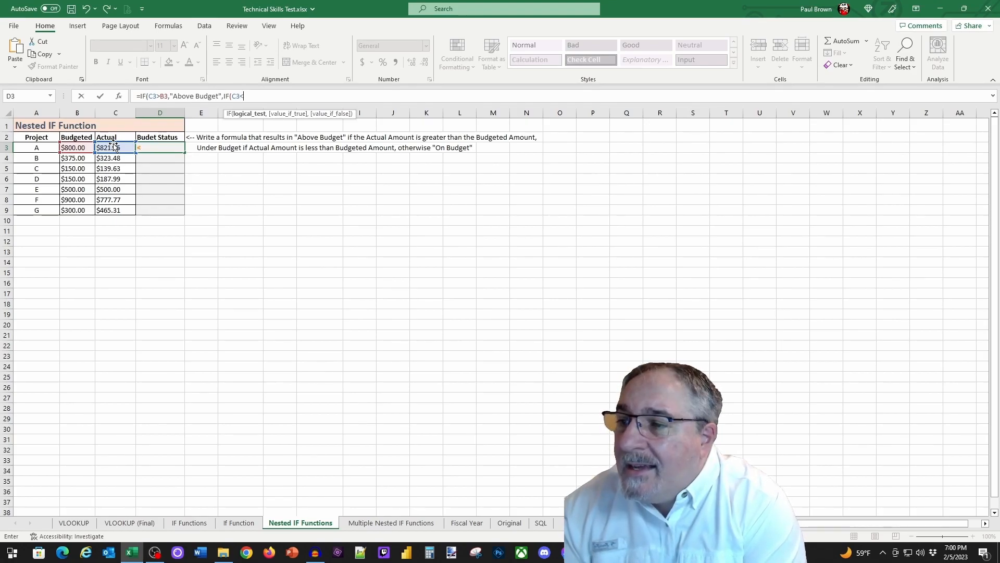
text(B)
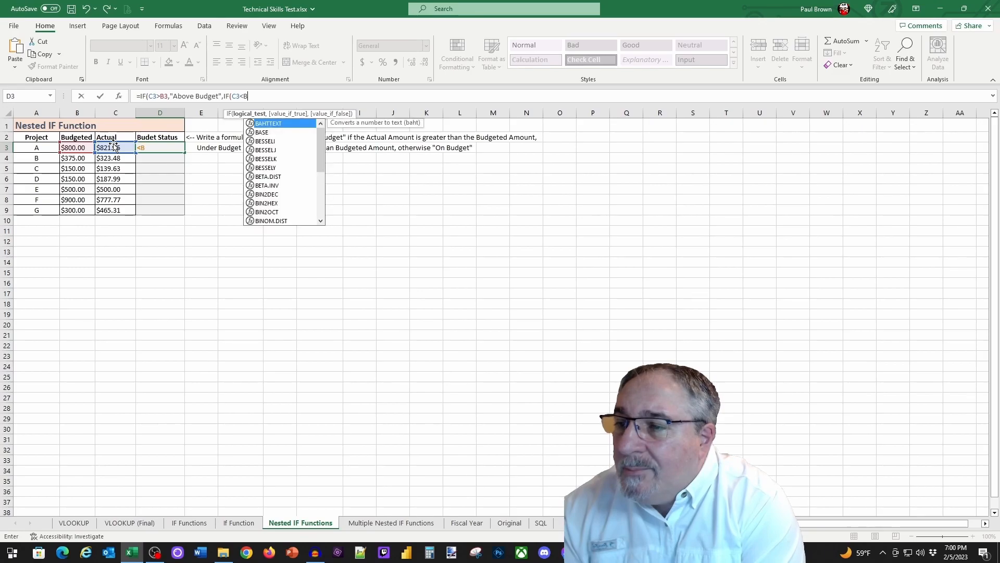
text(3)
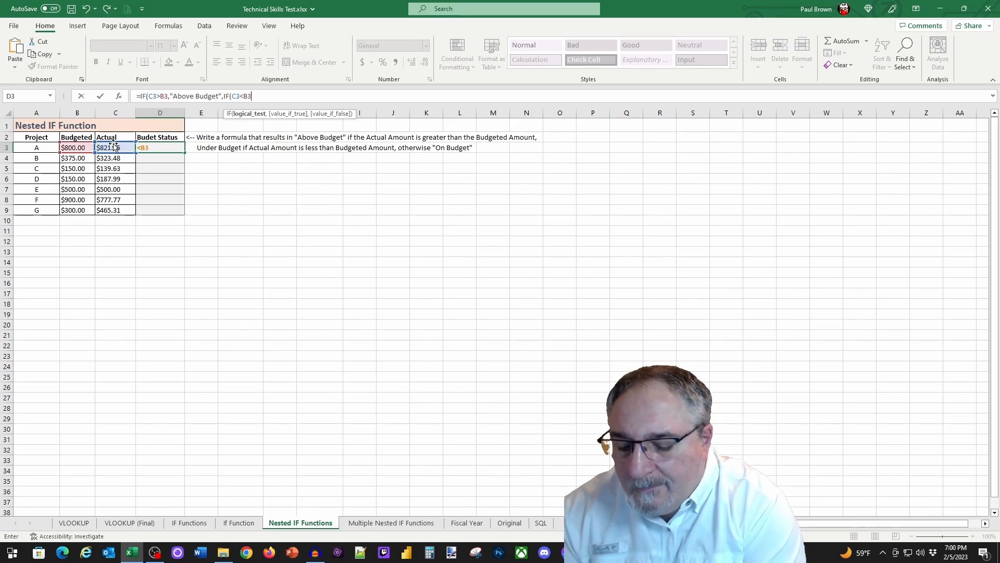
text(,)
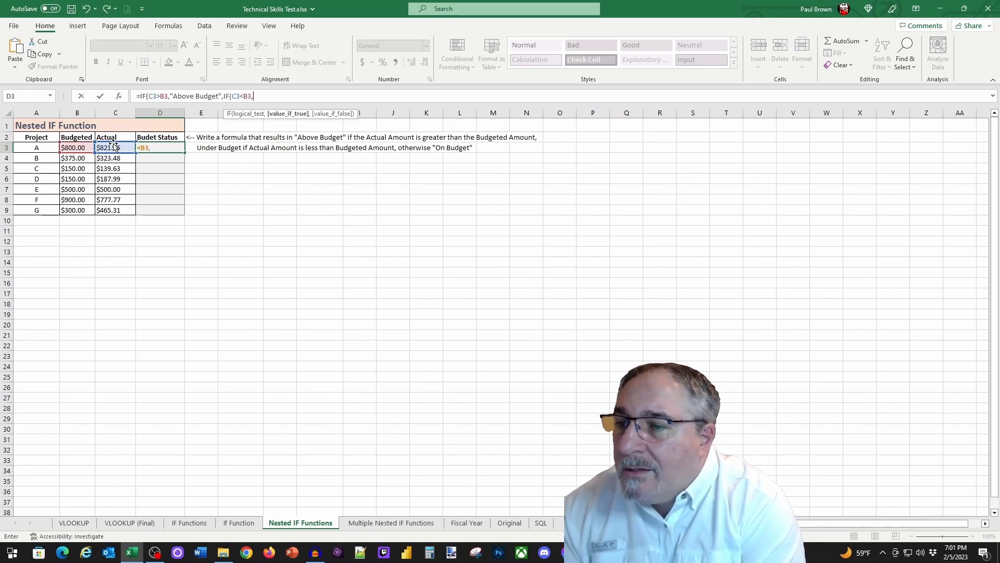
Make the nested IF return "Under Budget" when true and "On Budget" otherwise, and complete the formula in D3
text(")
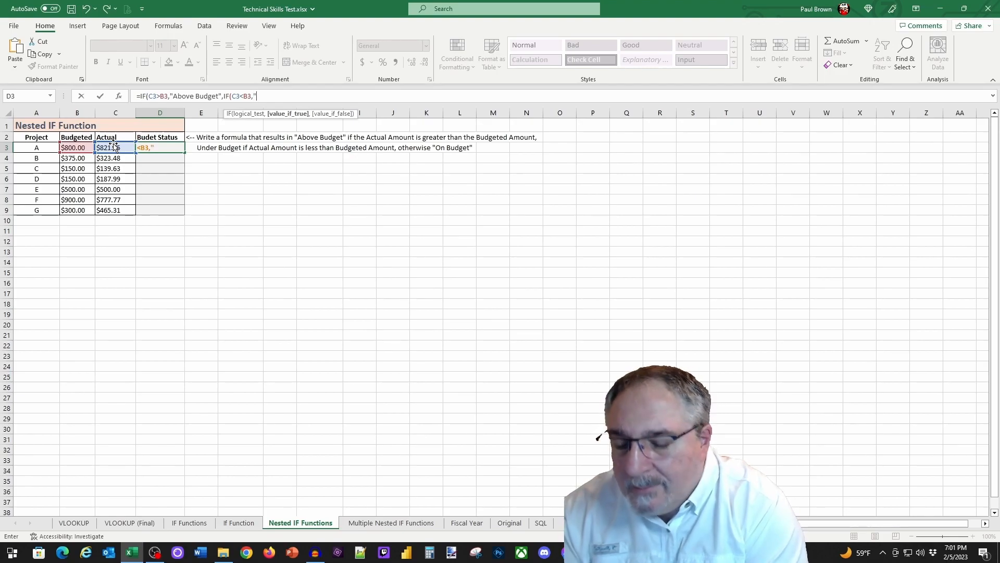
text(Under Budget",)
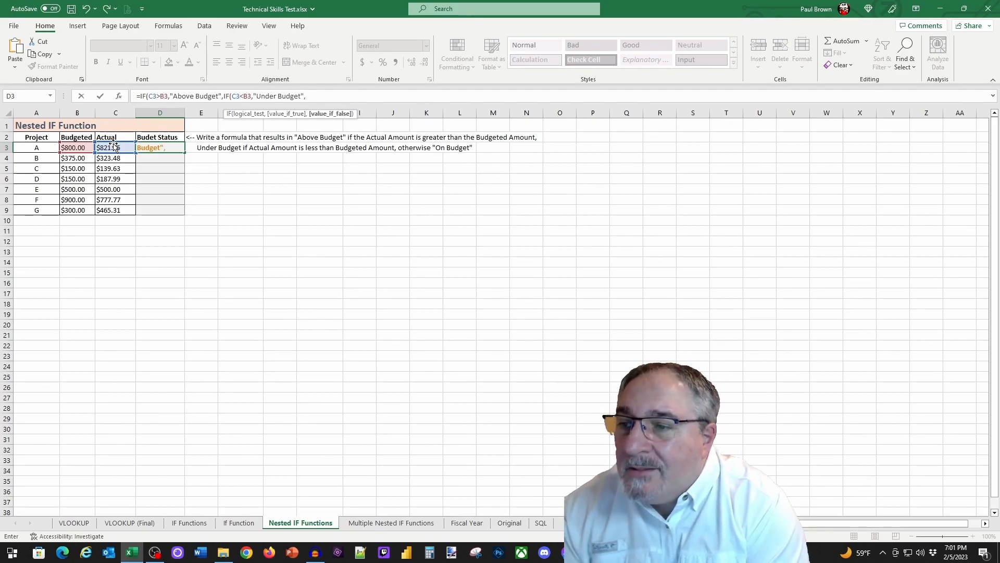
text(")
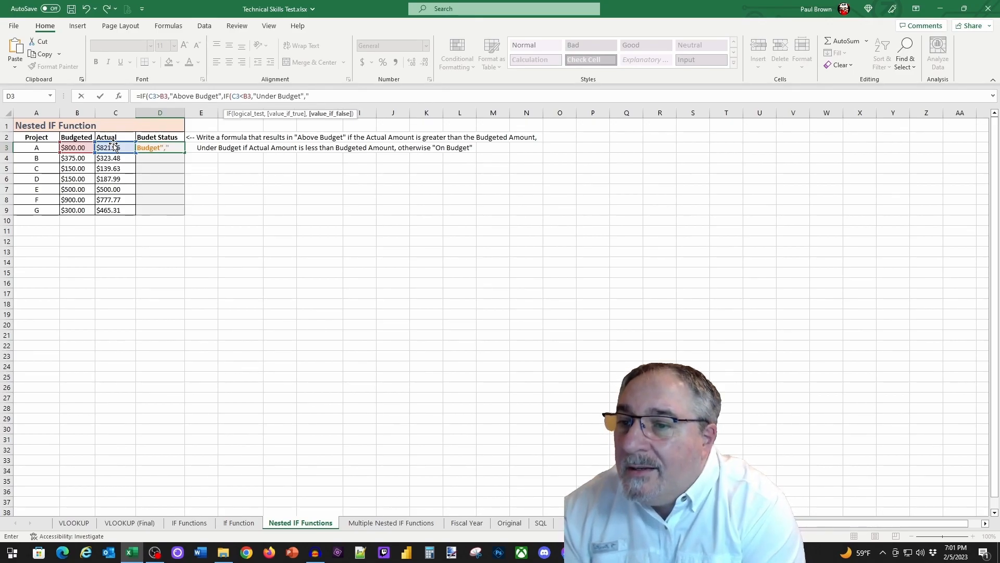
text(On)
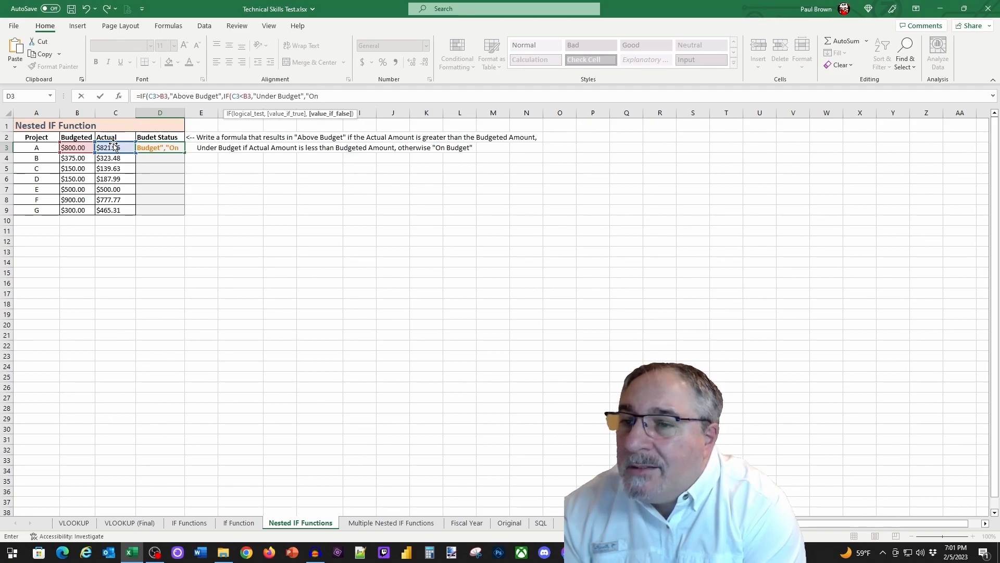
text( Budget")
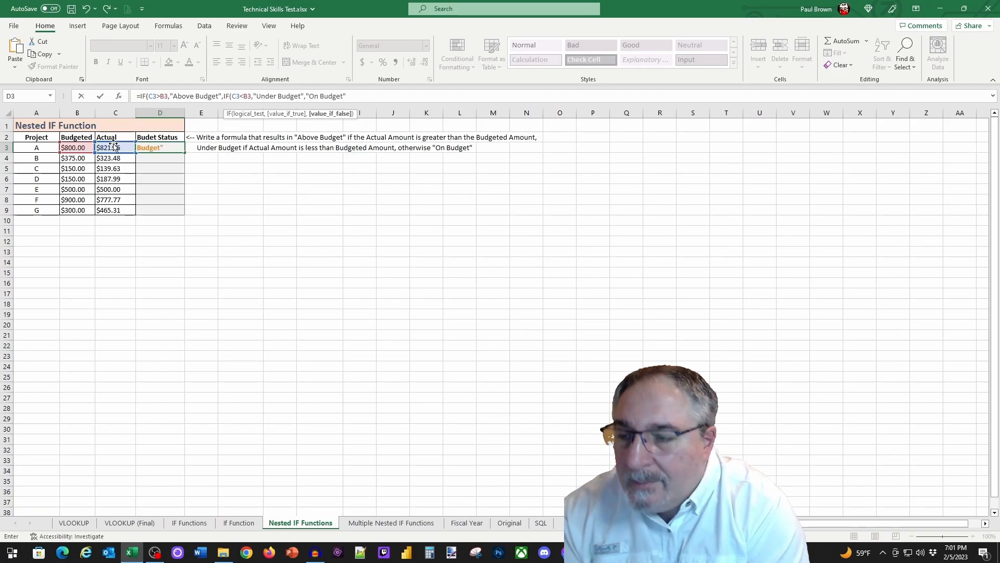
text())
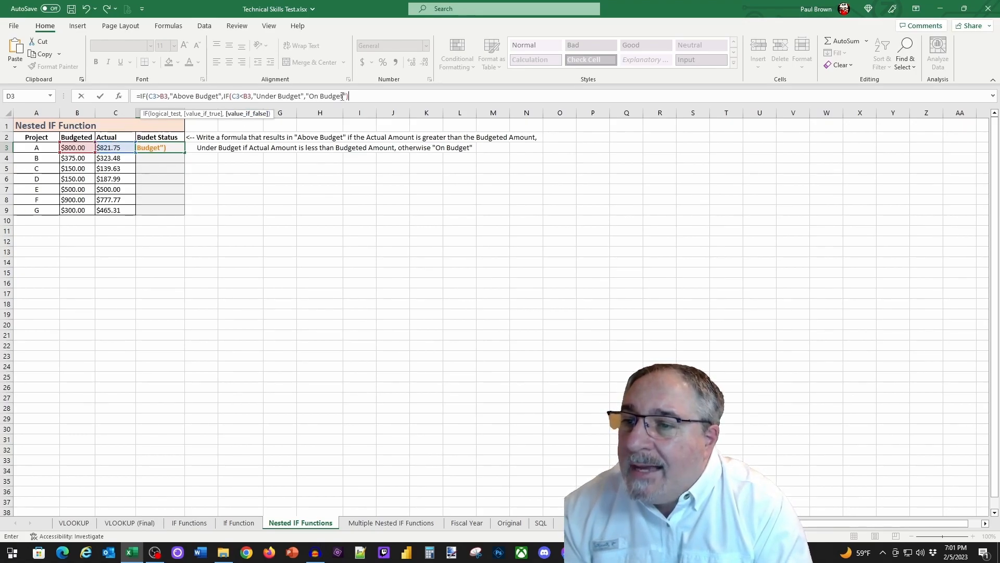
text())
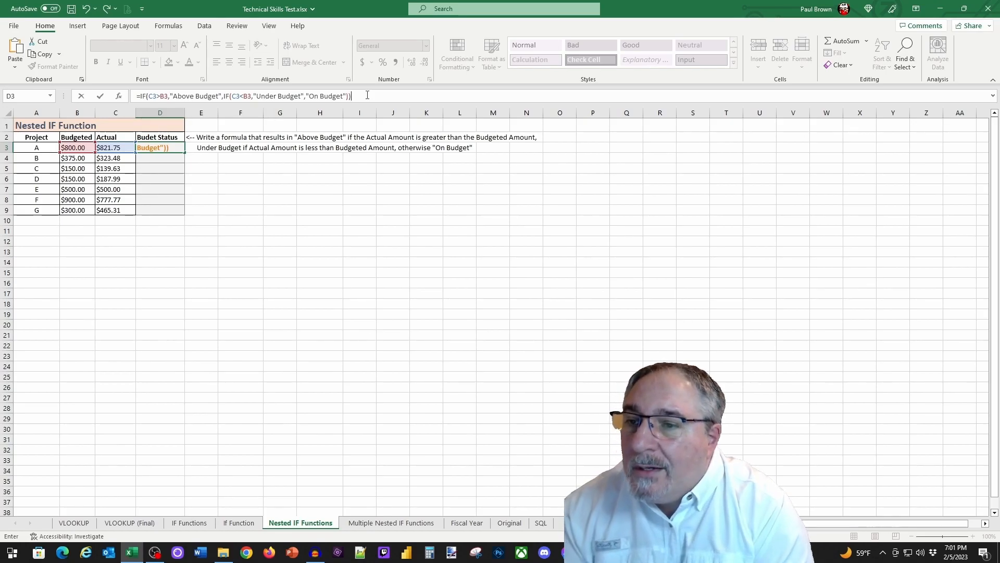
key(Return)
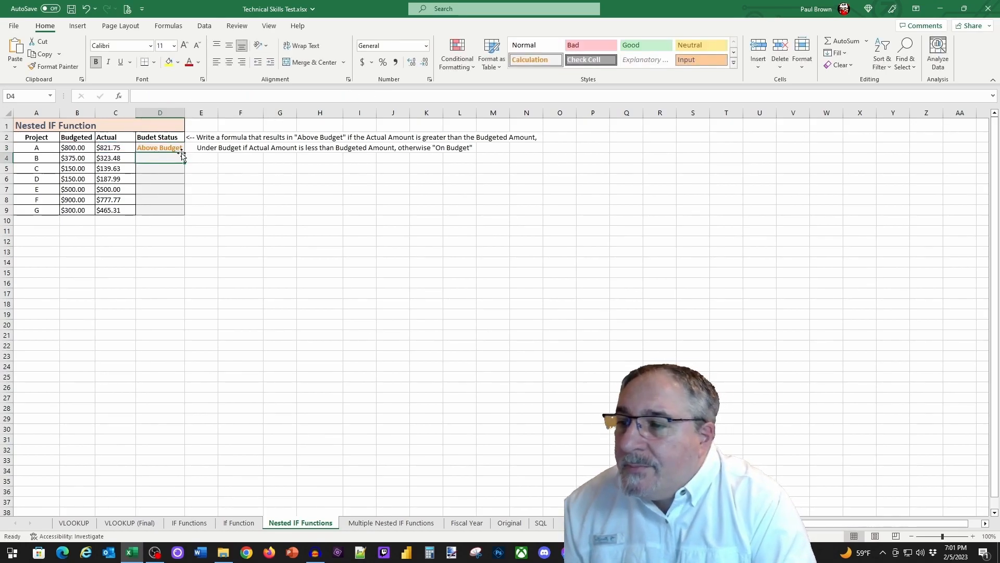
Copy the nested IF formula from D3 down through D9
click(163, 148)
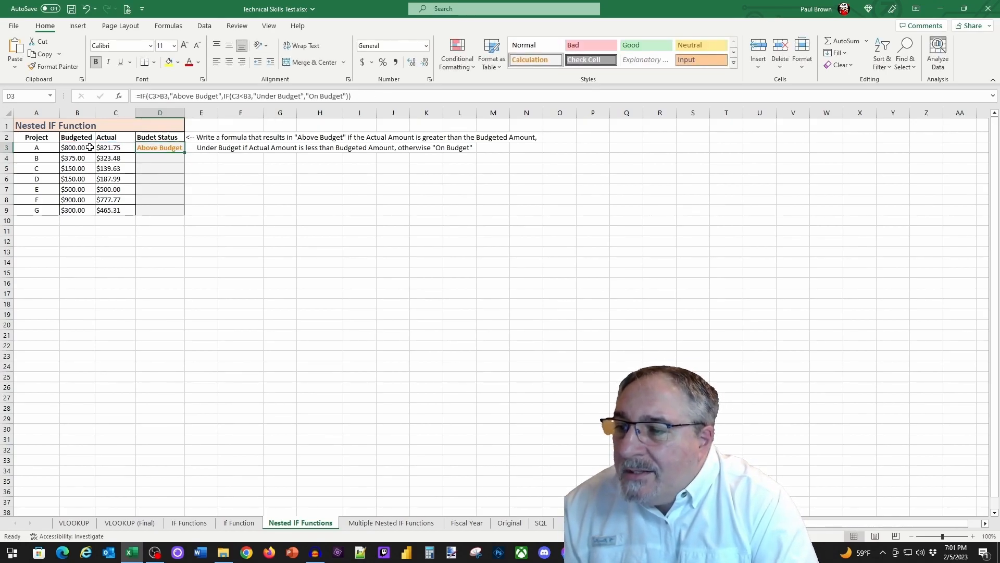
drag(185, 152, 185, 214)
click(274, 177)
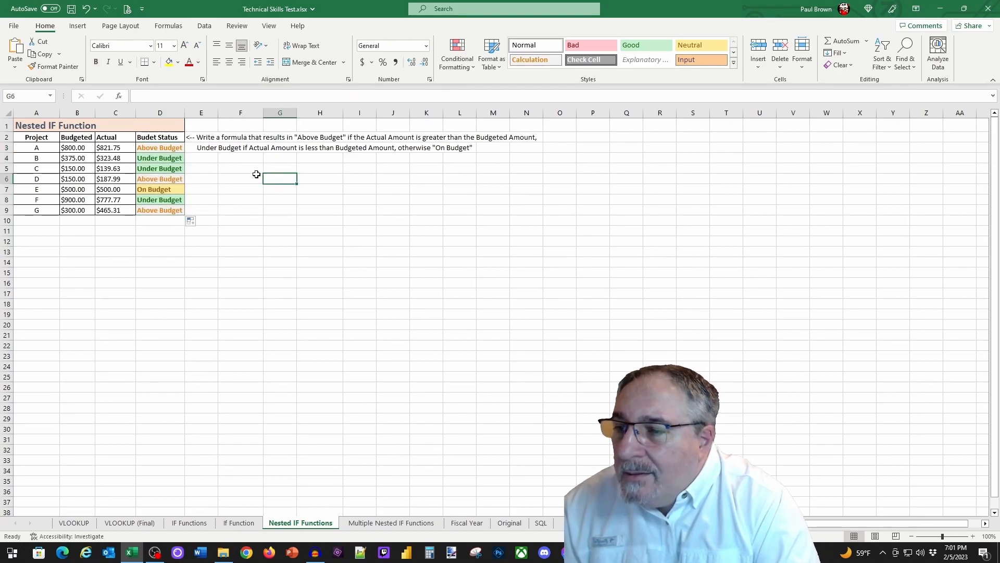
Check the budget status results and formulas for projects B to E in D4 through D7
click(160, 159)
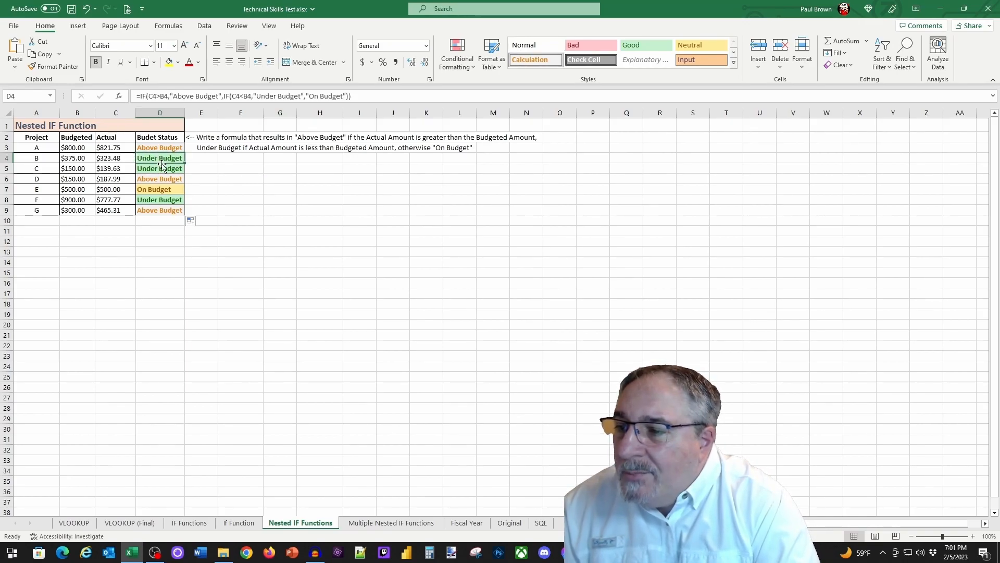
click(172, 168)
click(175, 178)
click(174, 189)
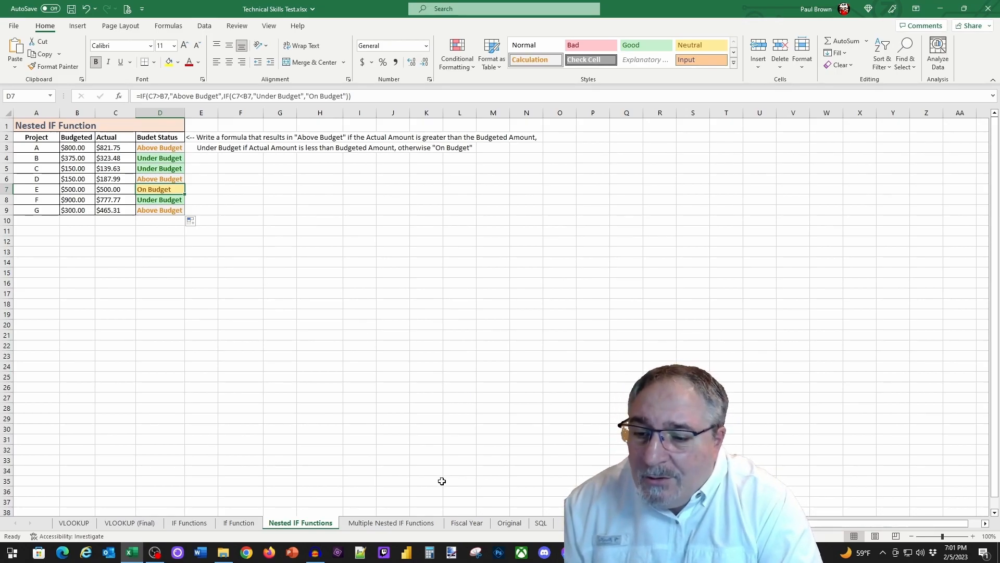
Open the Multiple Nested IF Functions sheet
click(371, 521)
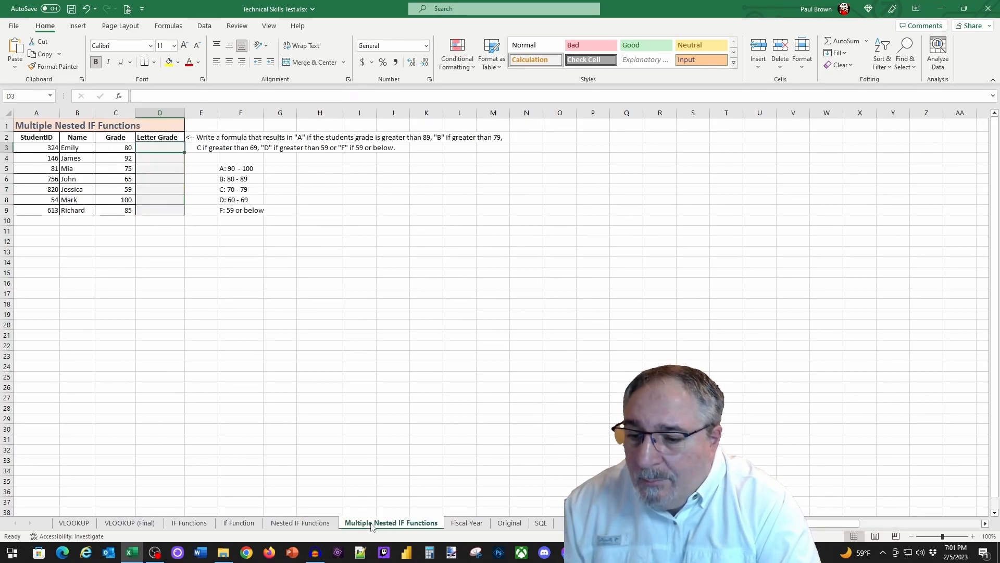
Start an IF formula in D3 that returns "A" when the grade in C3 is greater than 89
click(354, 396)
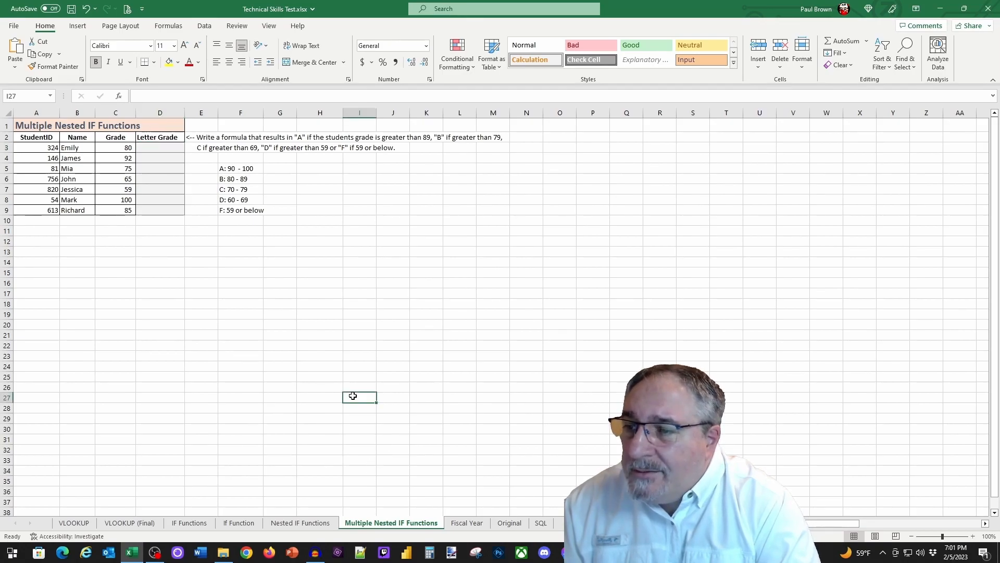
click(193, 136)
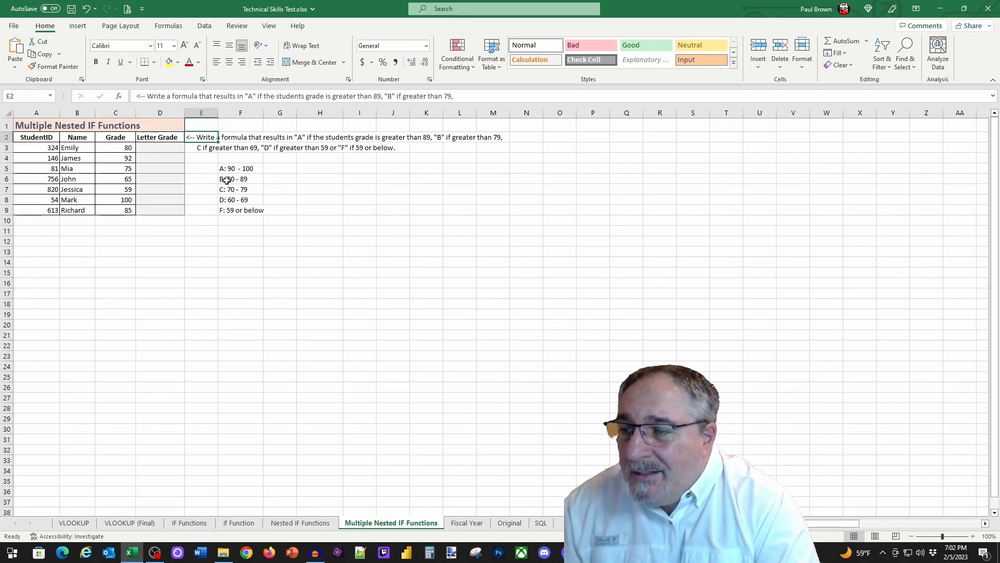
click(170, 147)
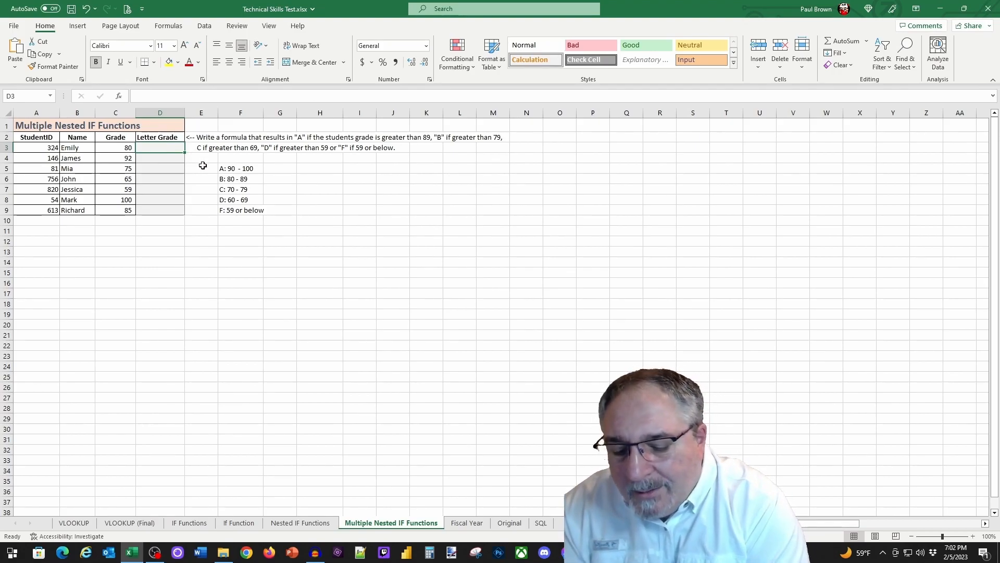
text(=)
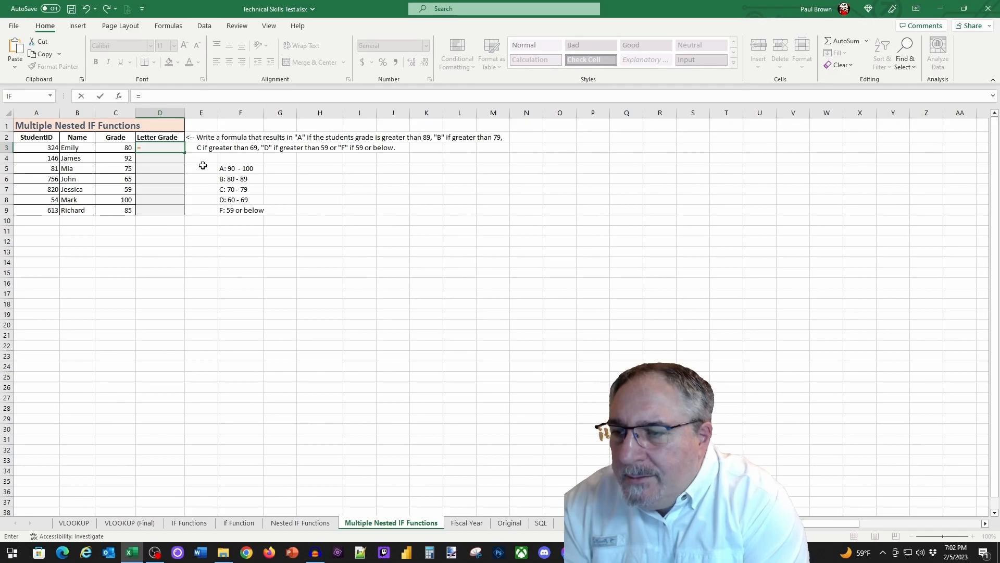
text(IF)
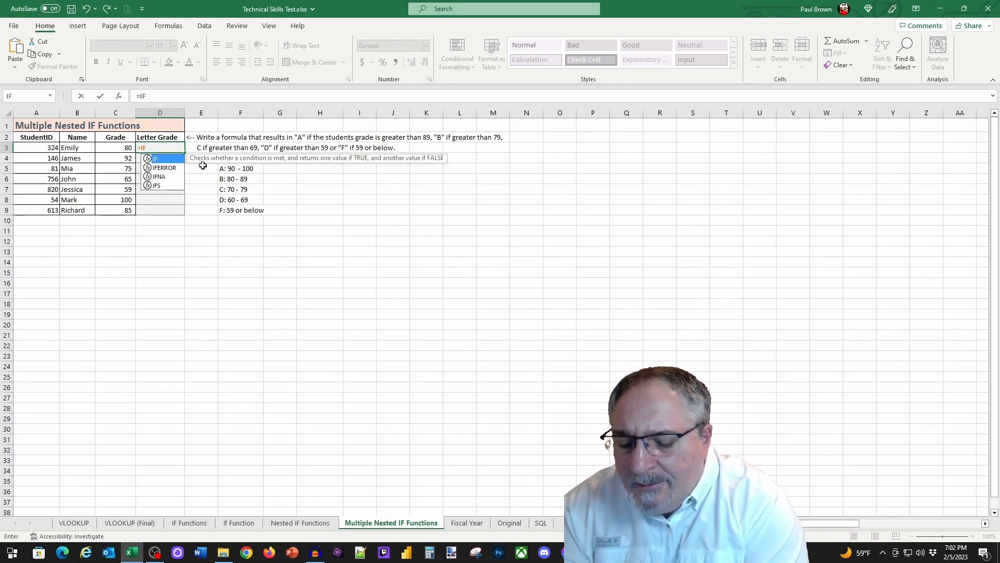
text(()
click(112, 151)
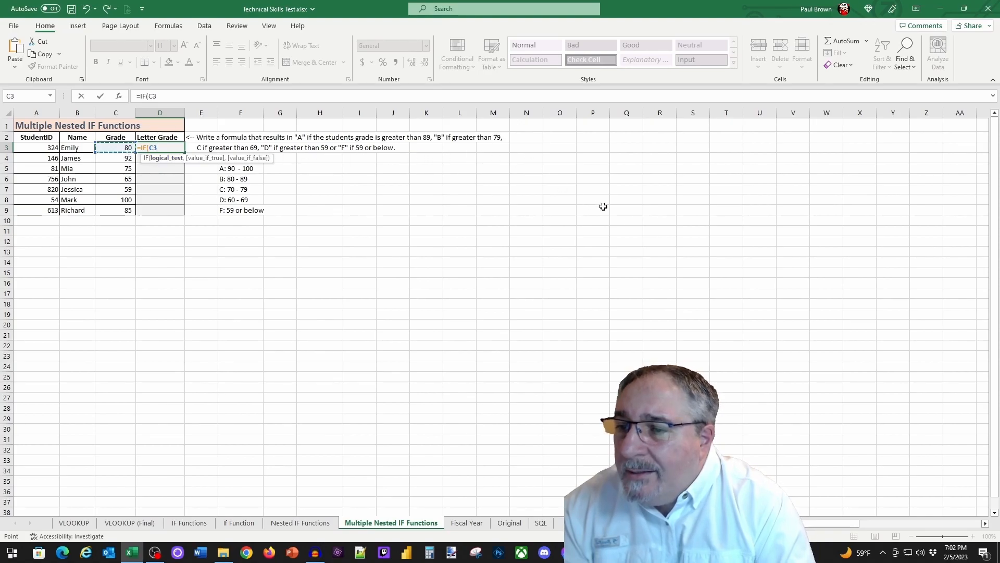
text(>)
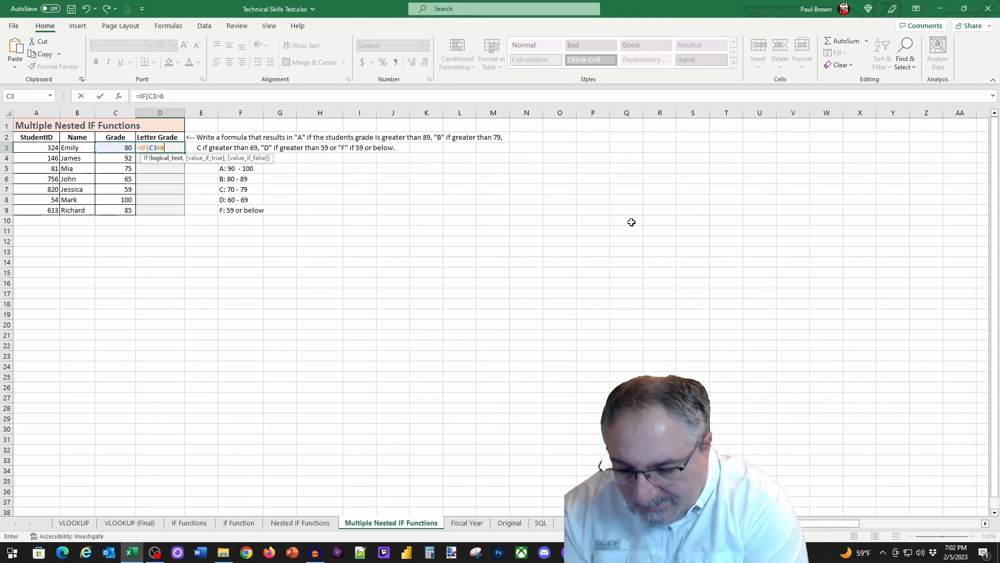
text(89,)
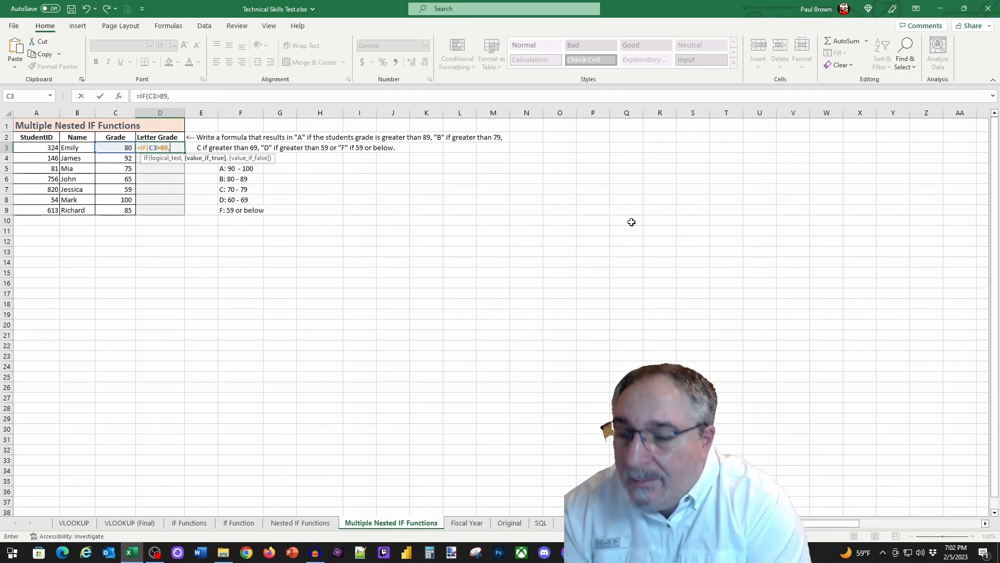
text("A")
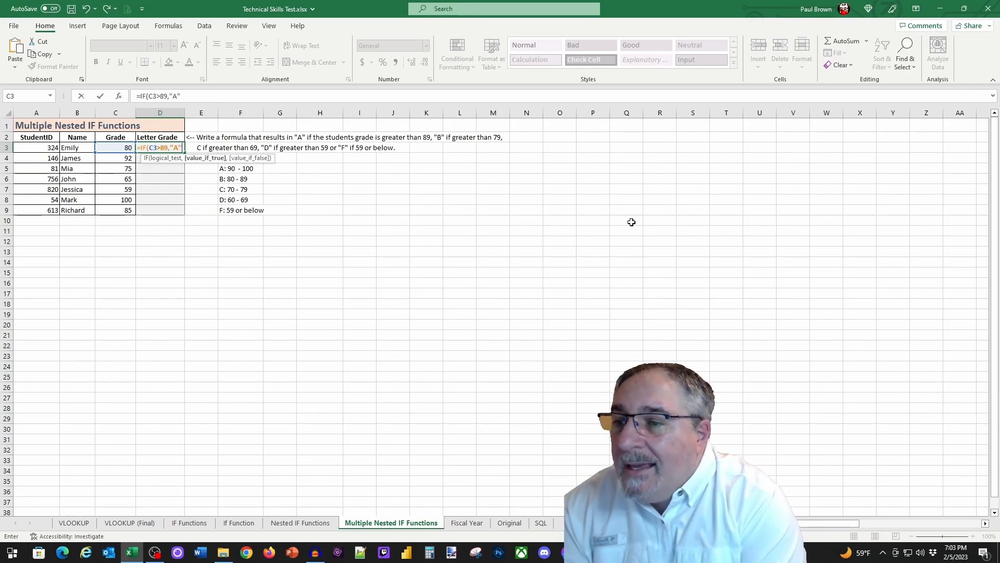
Nest a second IF as the false value, returning "B" when C3 is greater than 79
text(,IF)
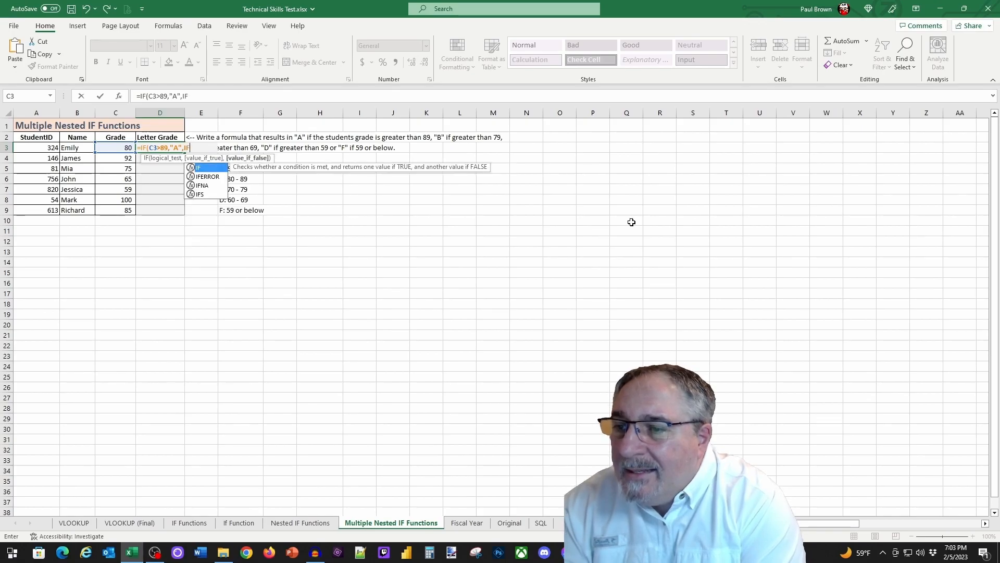
text((C2)
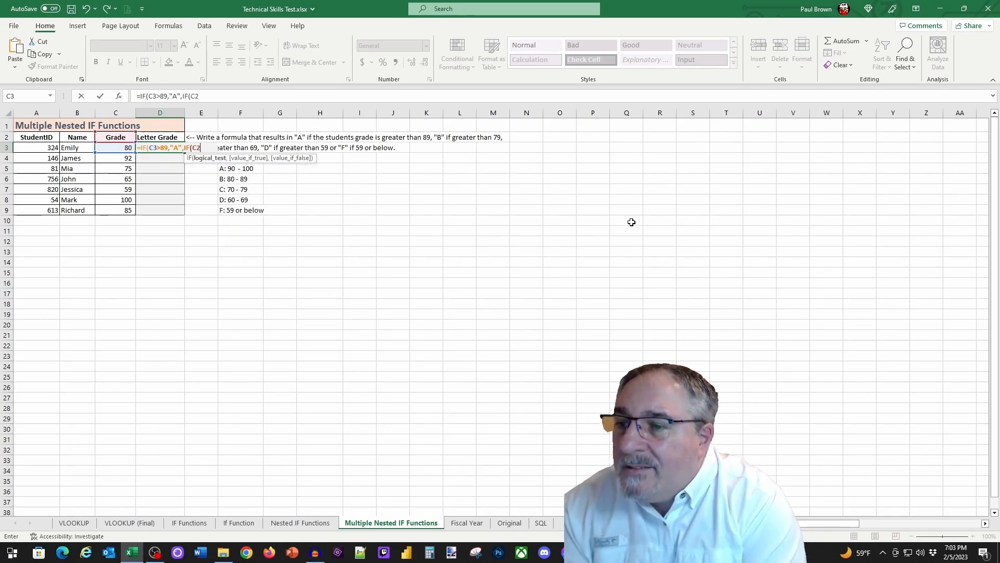
key(BackSpace)
text(3)
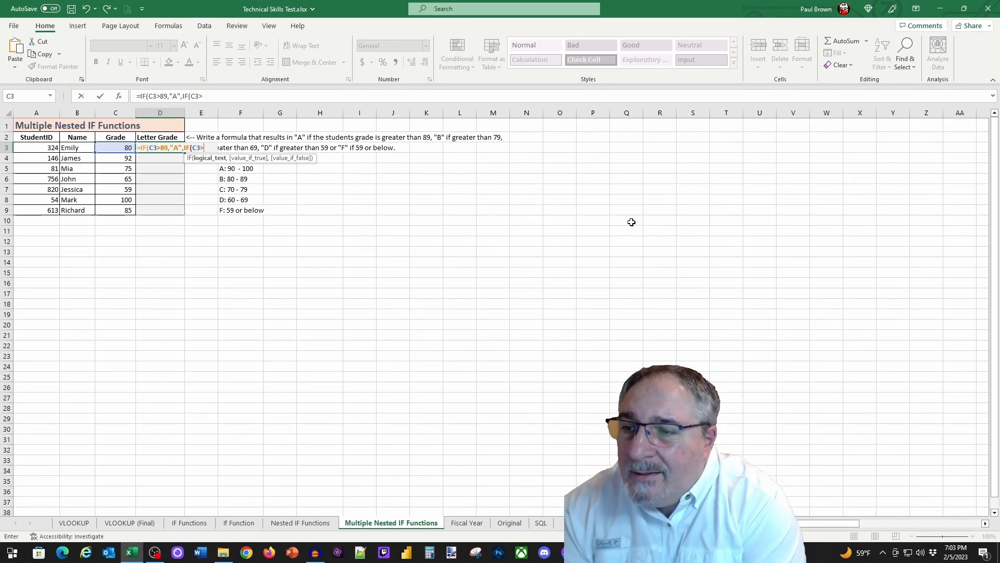
text(>79)
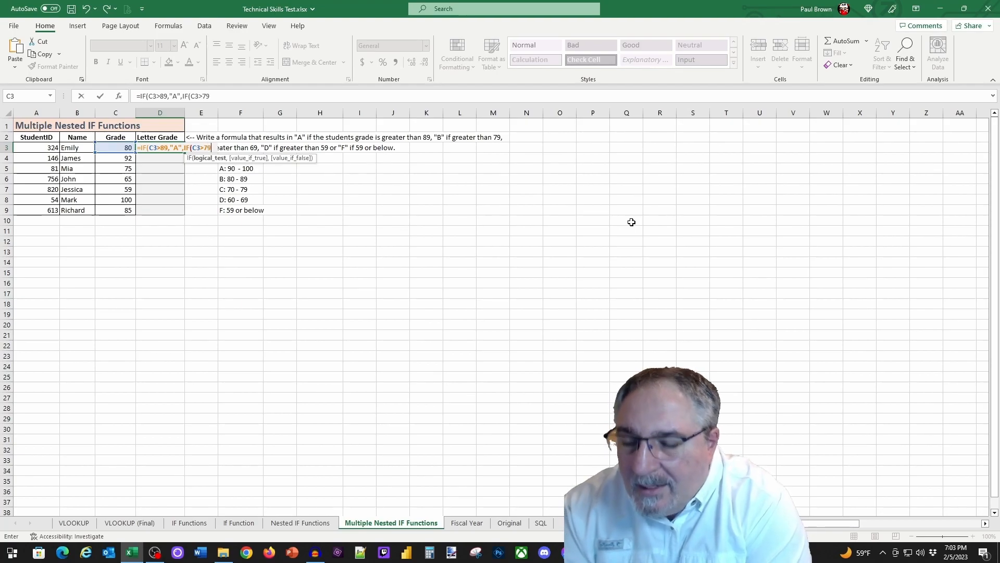
text(,")
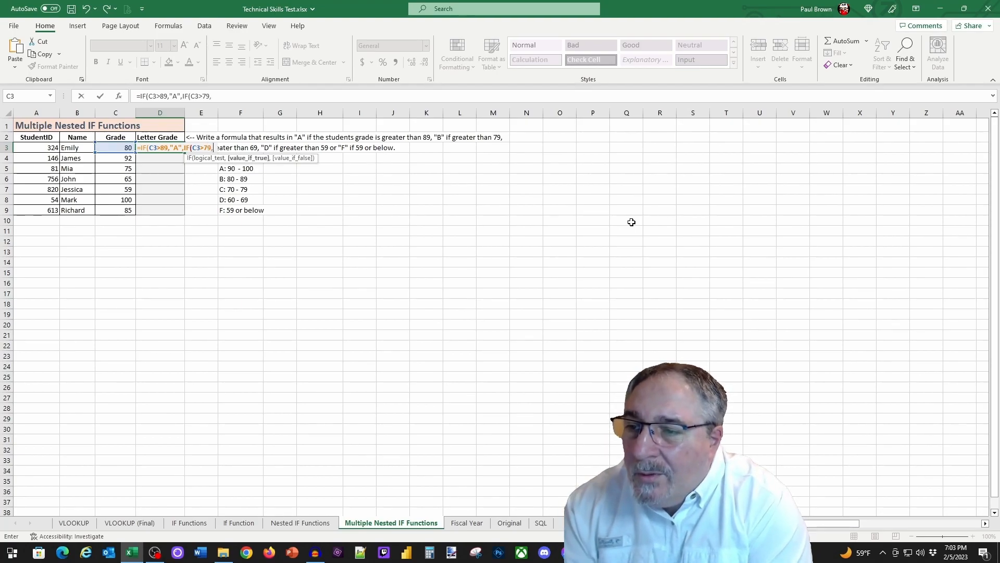
text(B",)
key(BackSpace)
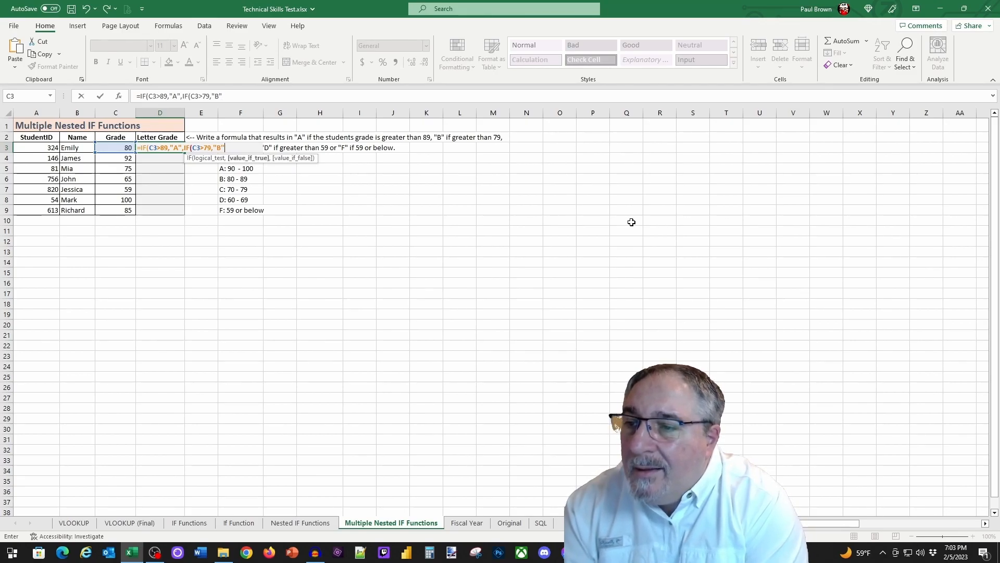
Nest a third IF in the D3 formula that returns "C" when C3 is greater than 69
text(,)
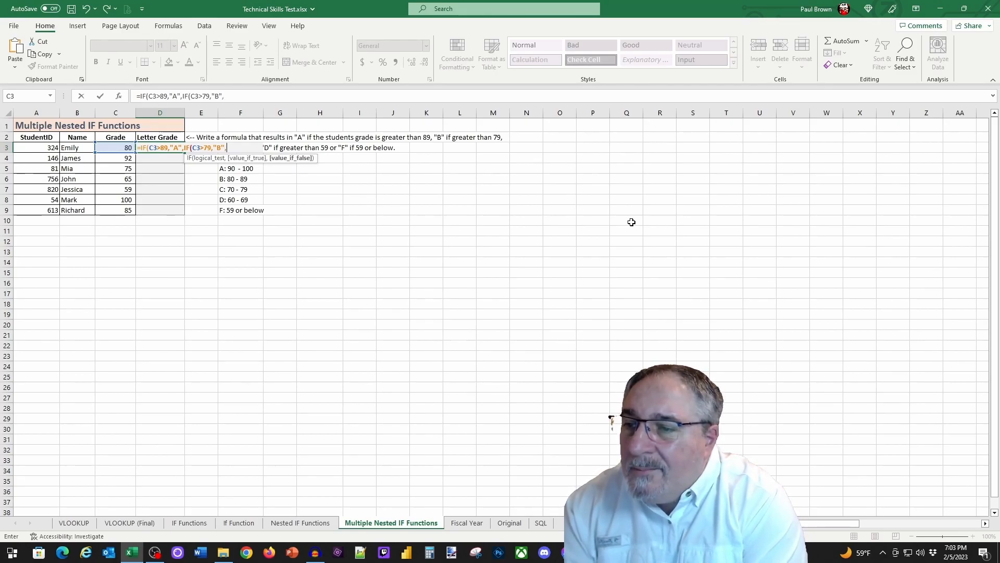
text(IF)
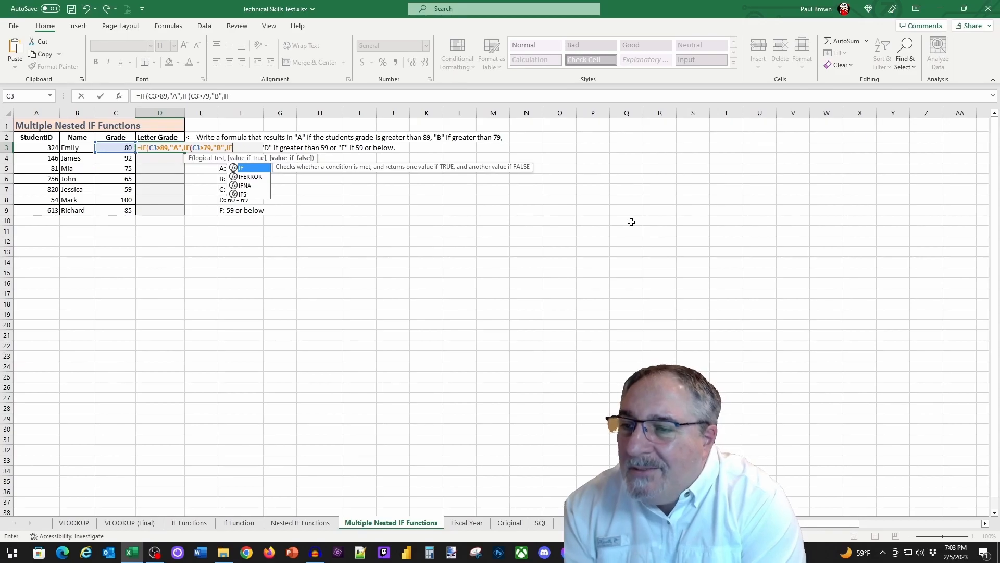
text((C3)
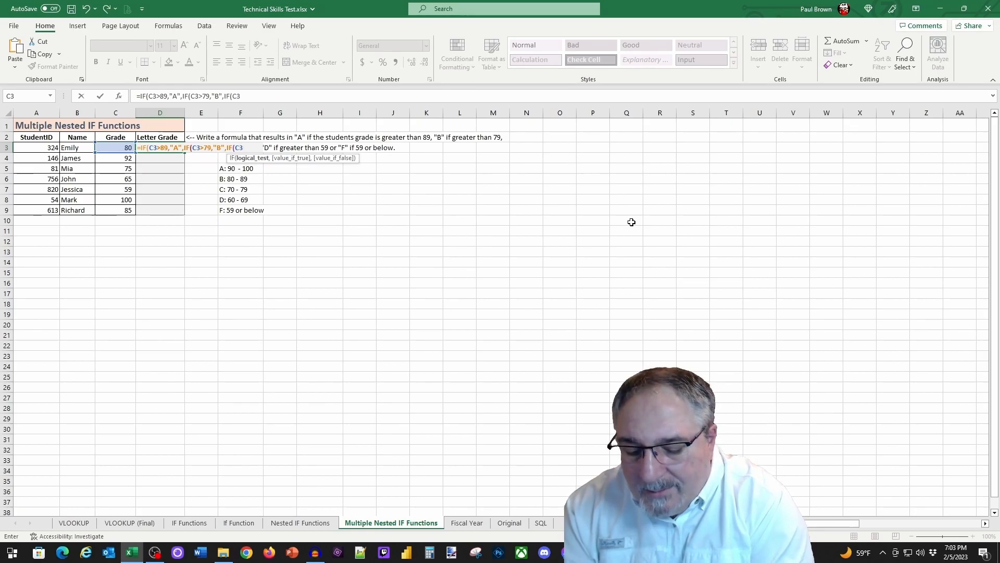
text(>)
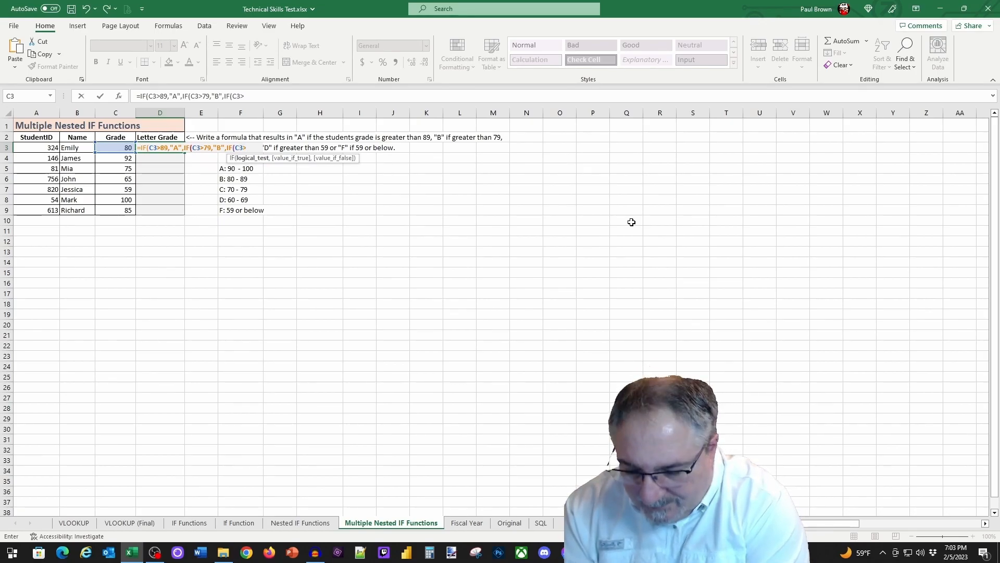
text(69,"C)
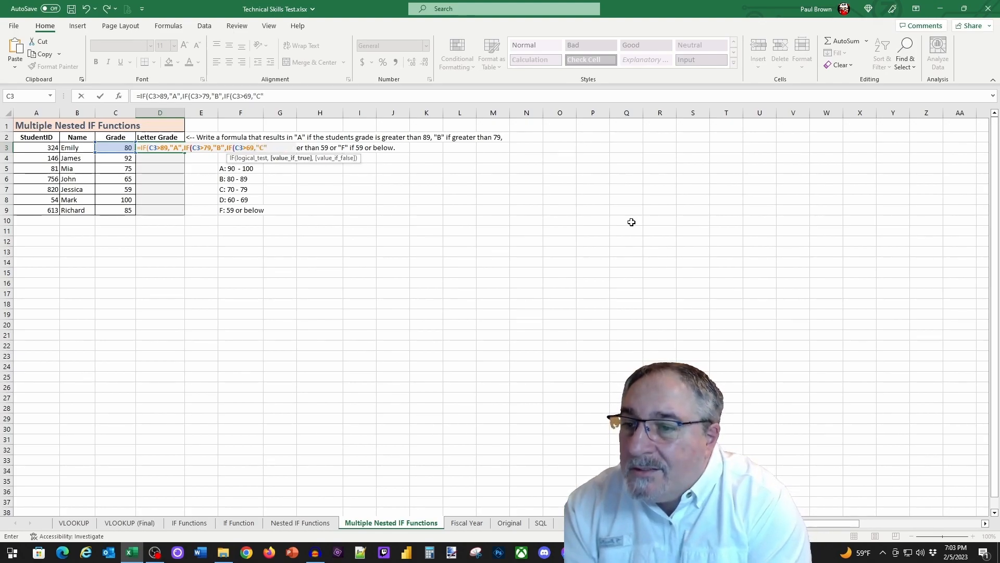
Nest a fourth IF that returns "D" when C3 is greater than 59 and "F" otherwise
text(",IF)
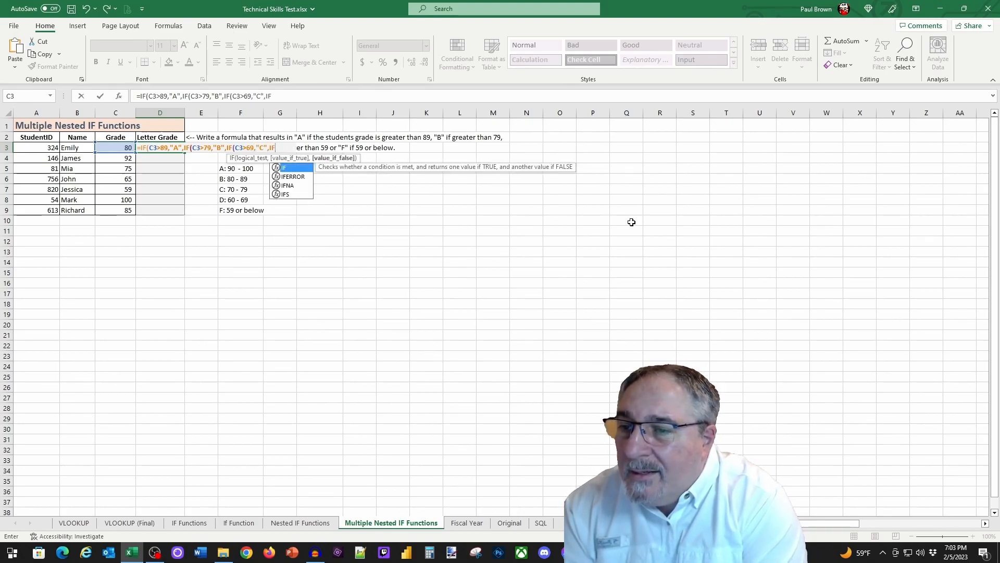
text(()
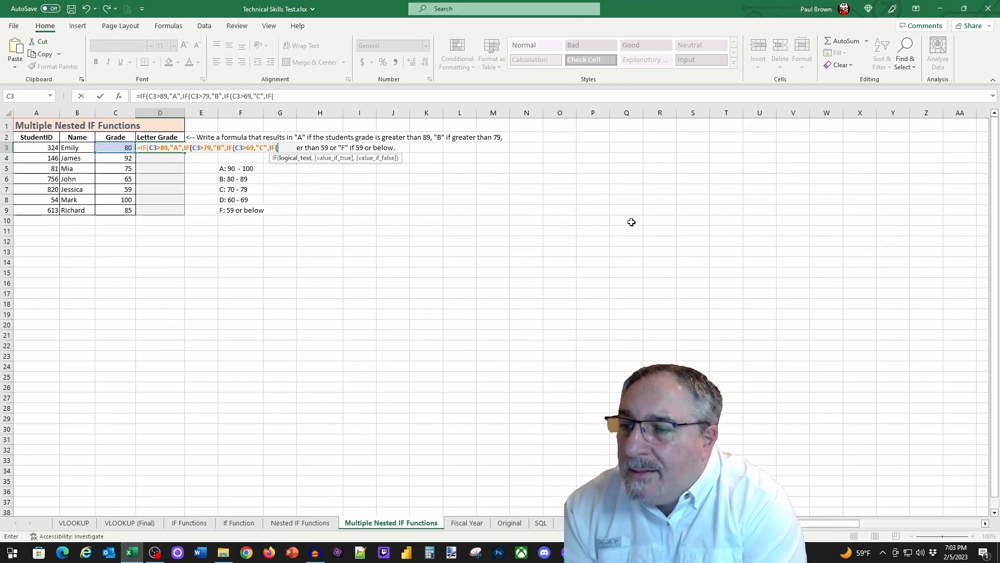
text(C3)
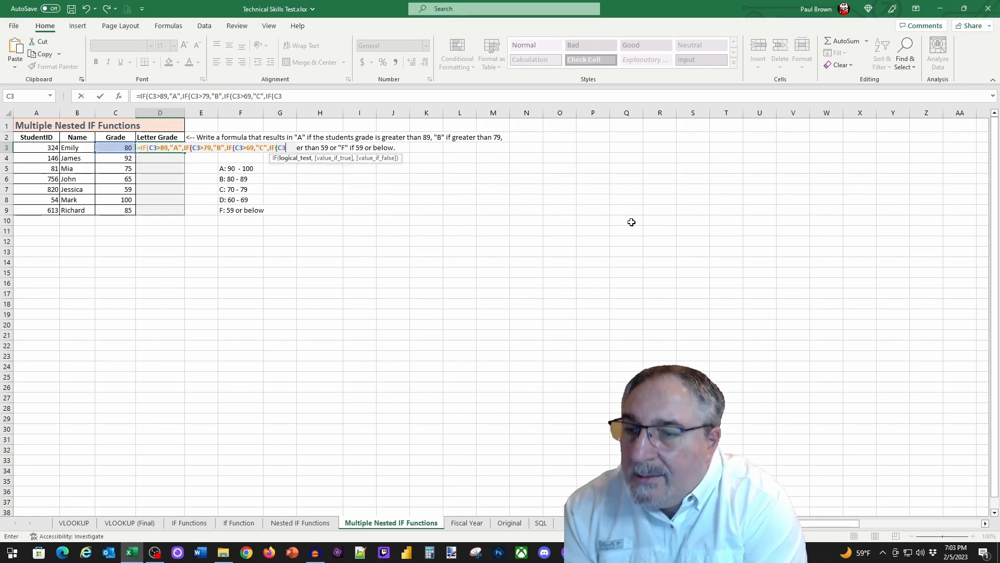
text(>)
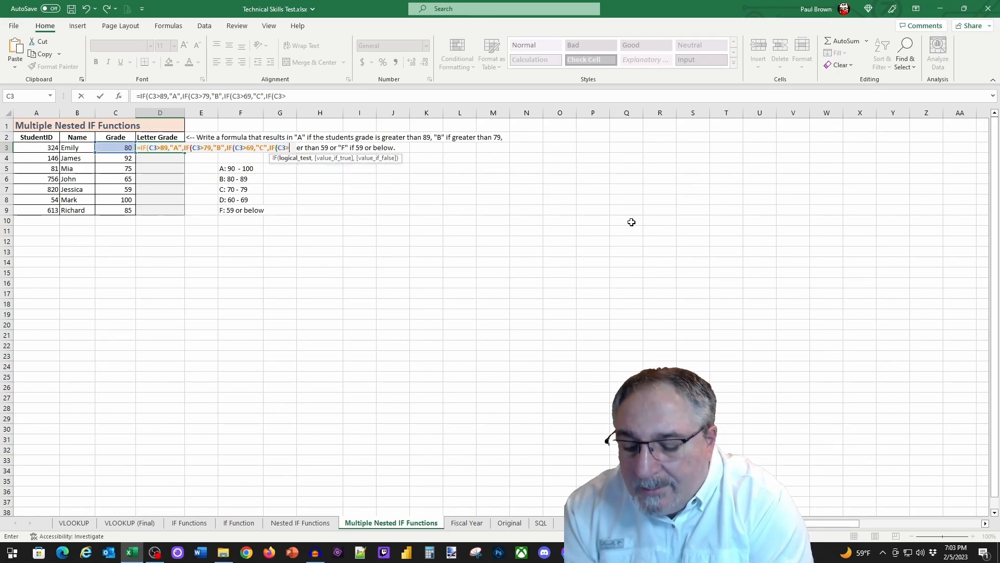
text(59,)
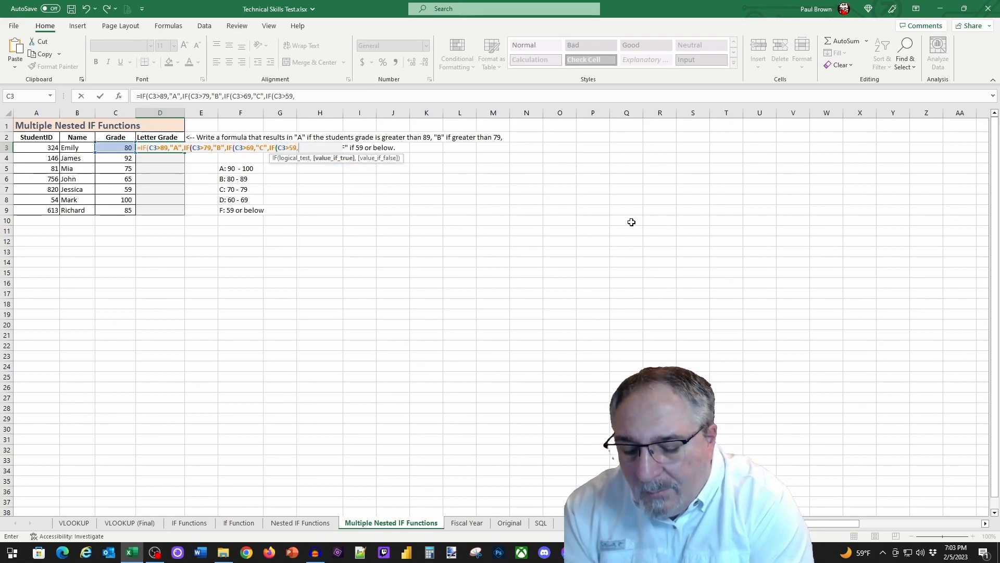
text("D","F)
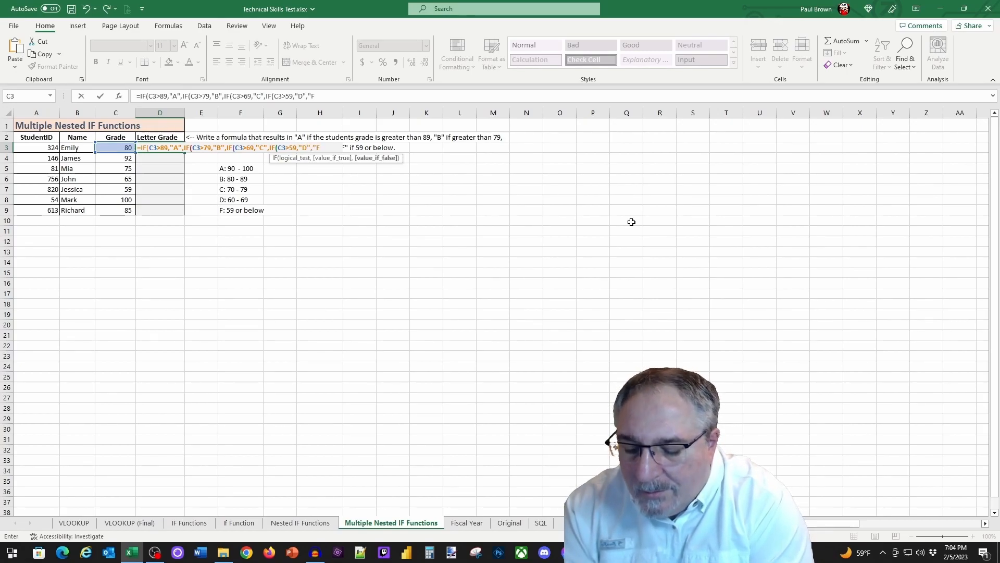
Close the nested IF functions and complete the letter grade formula in D3, accepting the suggested parenthesis correction
text("))
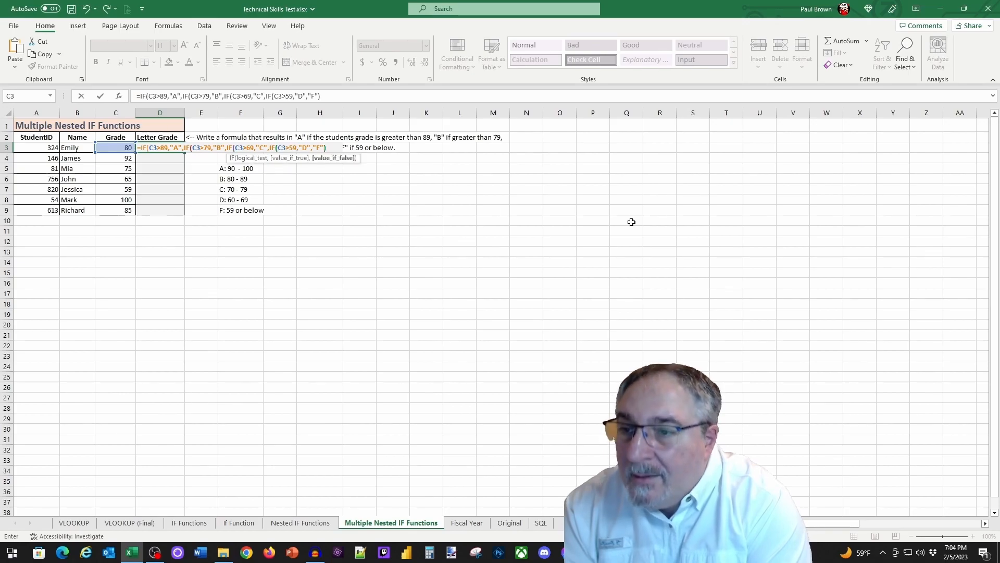
text())))
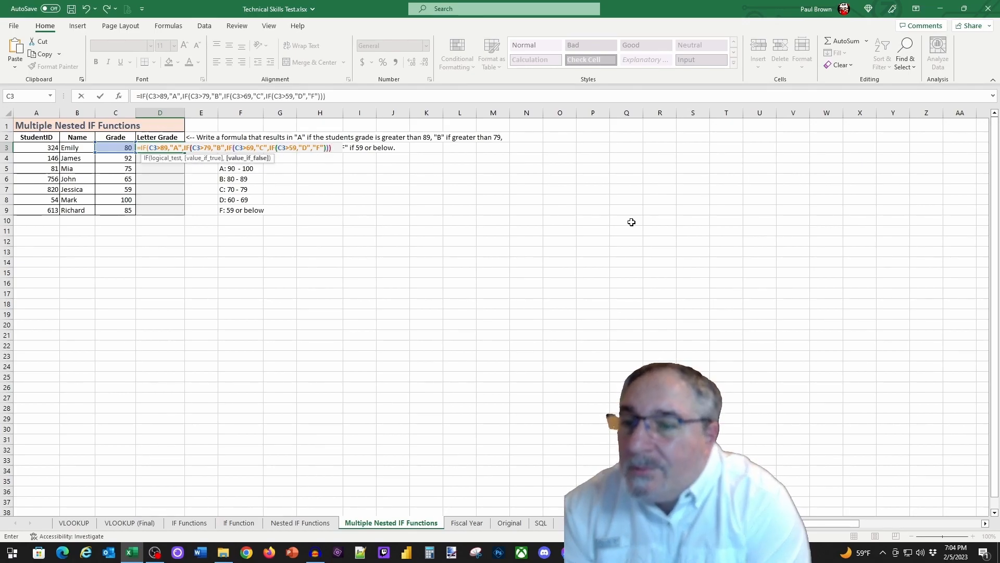
key(BackSpace)
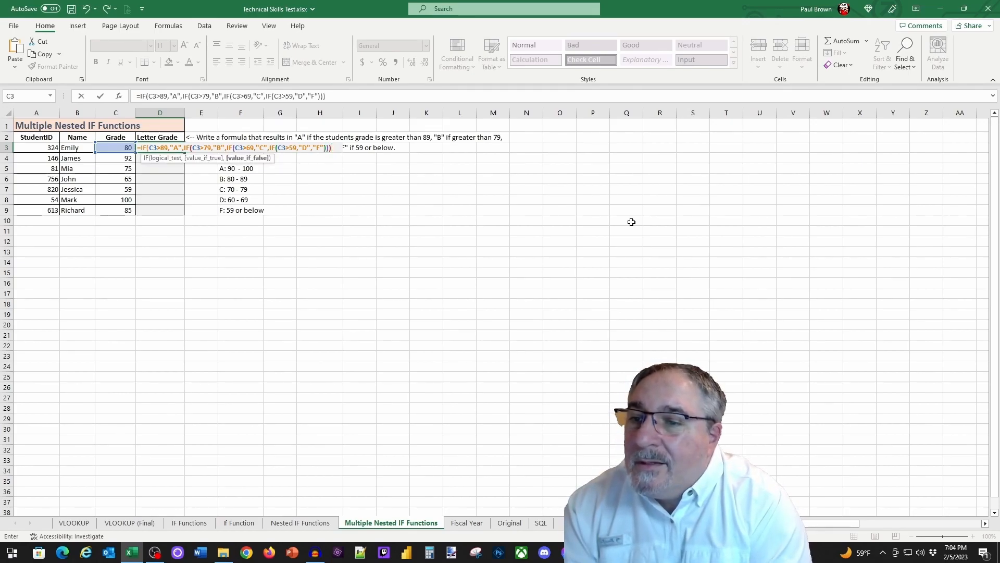
key(Return)
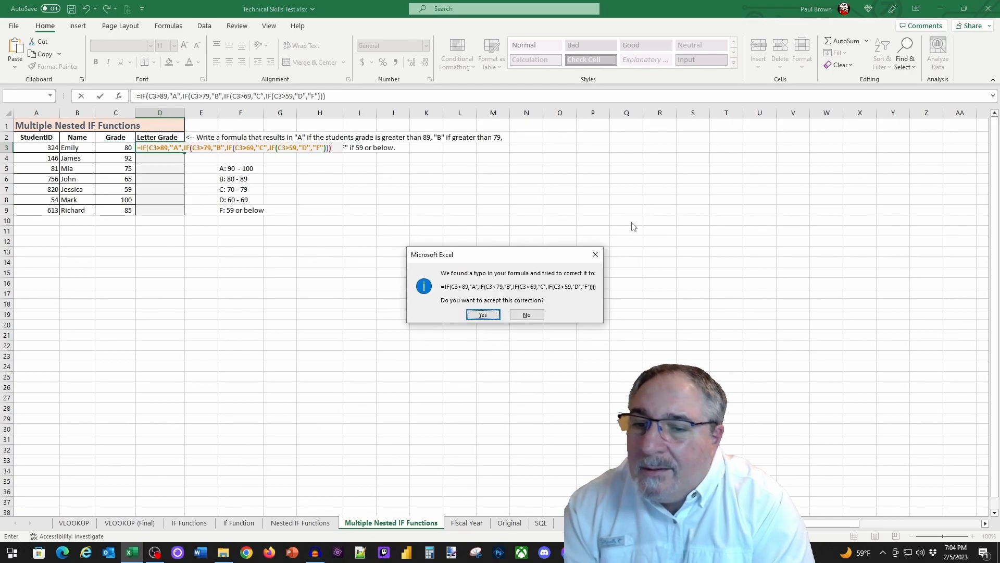
key(Return)
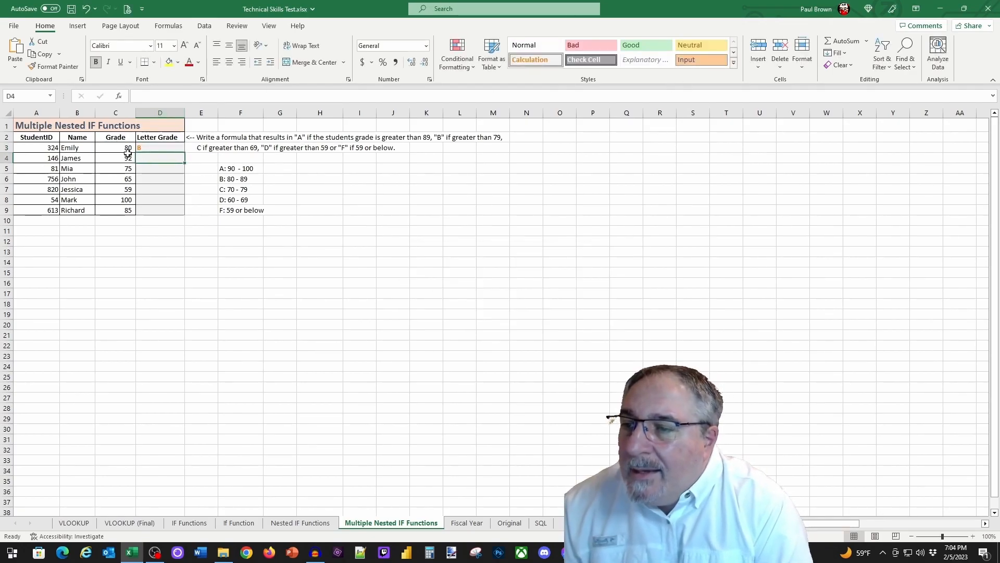
Copy the letter grade formula from D3 down through D9 and check the copied formula in D4
click(147, 149)
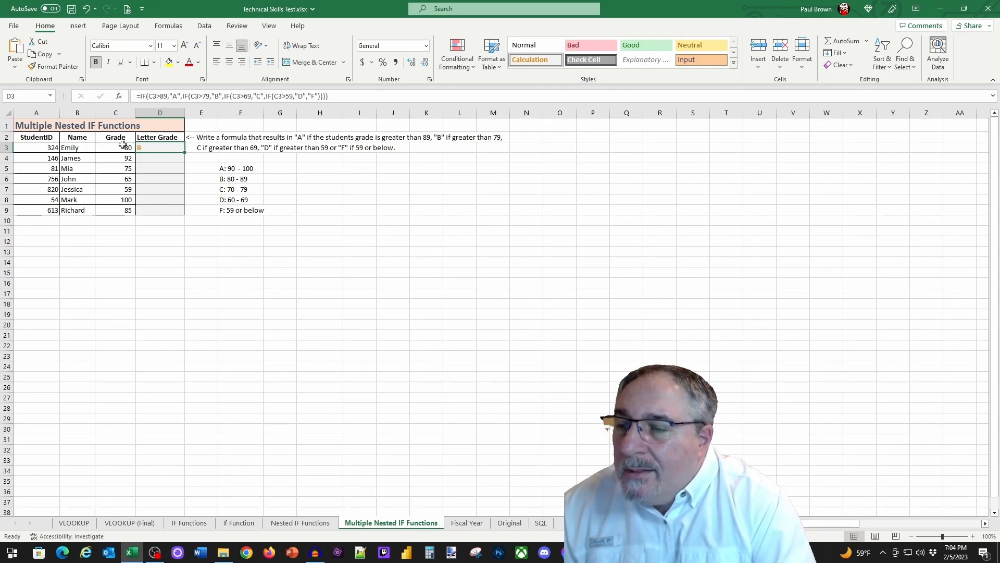
drag(185, 152, 185, 217)
click(156, 156)
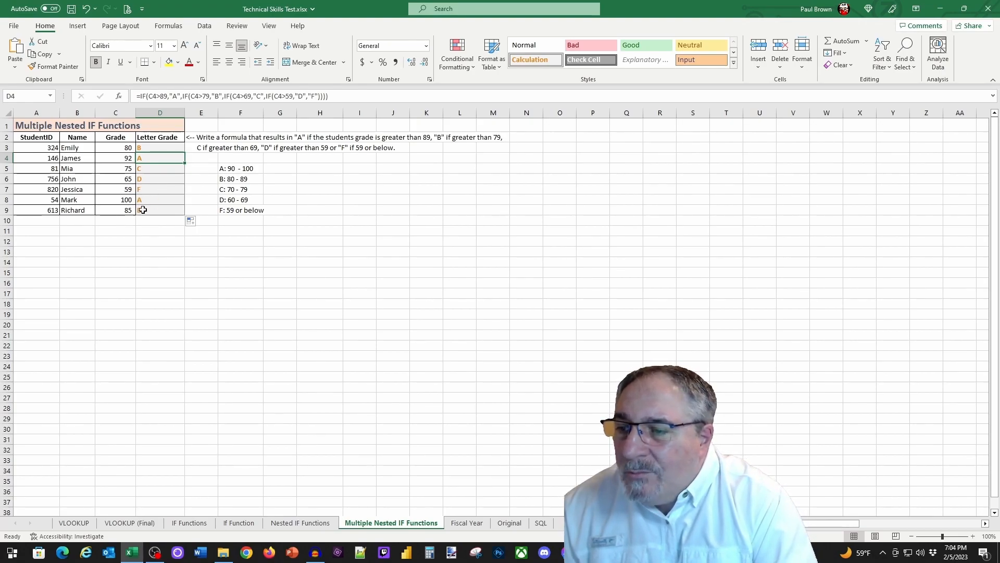
click(229, 219)
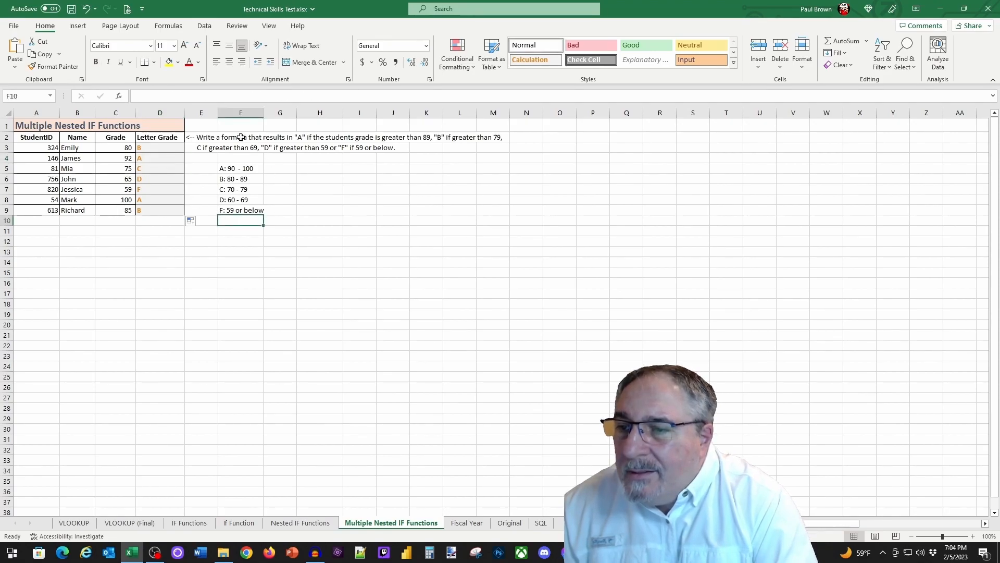